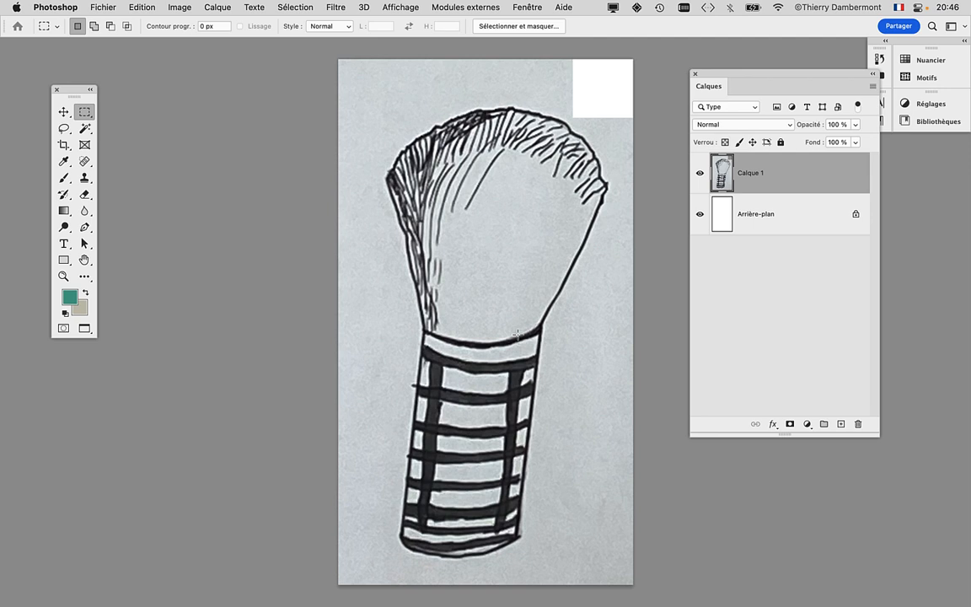
# Float an enlarged Actions panel beside the brush drawing and collapse the Actions par défaut set
pyautogui.moveTo(344, 310); pyautogui.dragTo(192, 302)
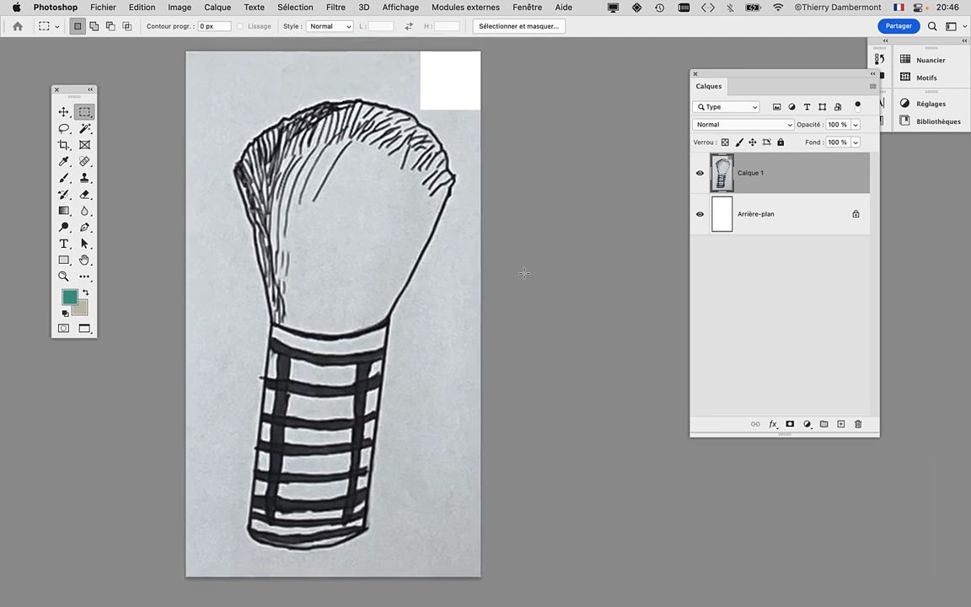
pyautogui.moveTo(343, 230); pyautogui.dragTo(273, 221)
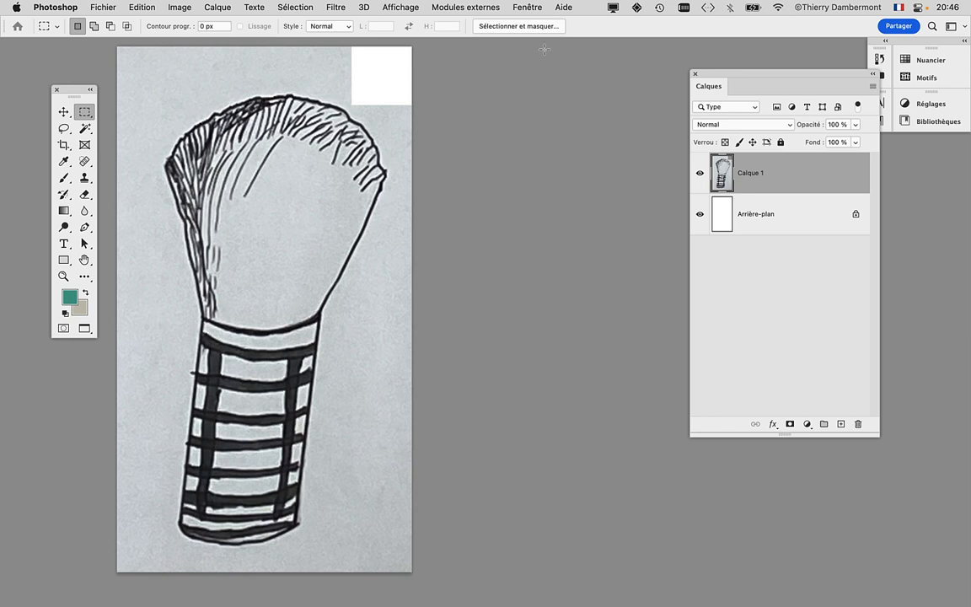
pyautogui.click(527, 8)
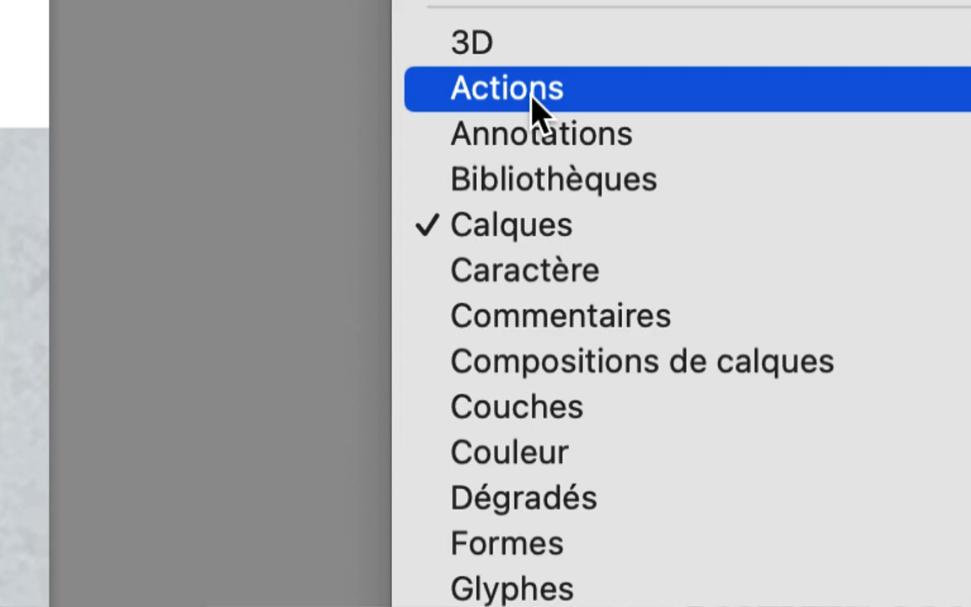
pyautogui.click(533, 100)
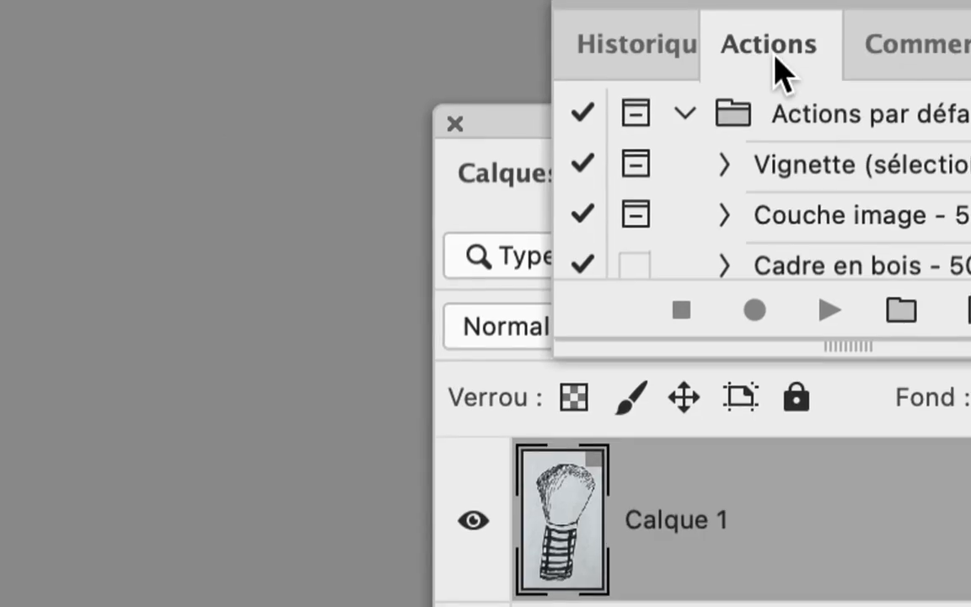
pyautogui.moveTo(775, 57); pyautogui.dragTo(512, 83)
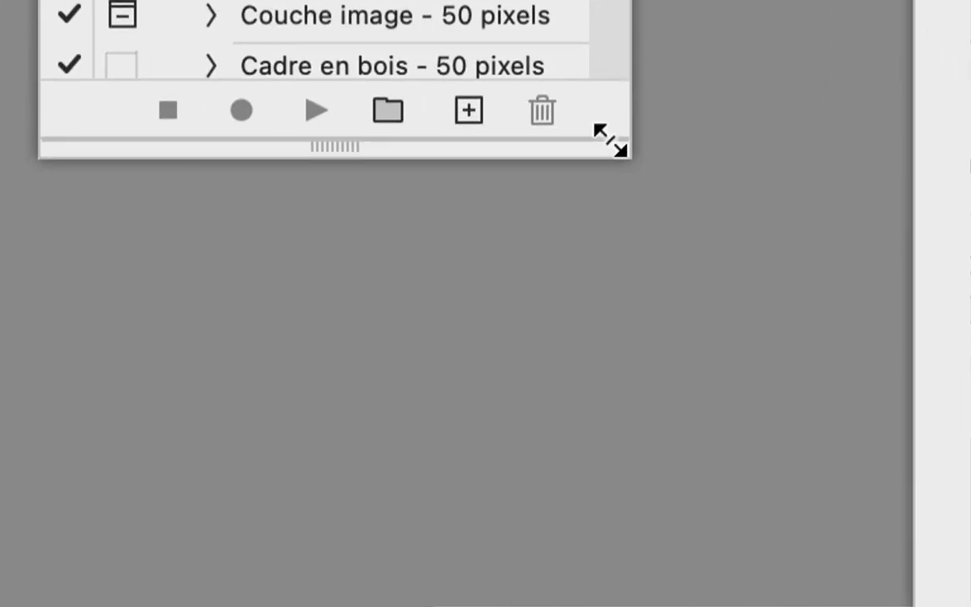
pyautogui.moveTo(610, 140); pyautogui.dragTo(618, 369)
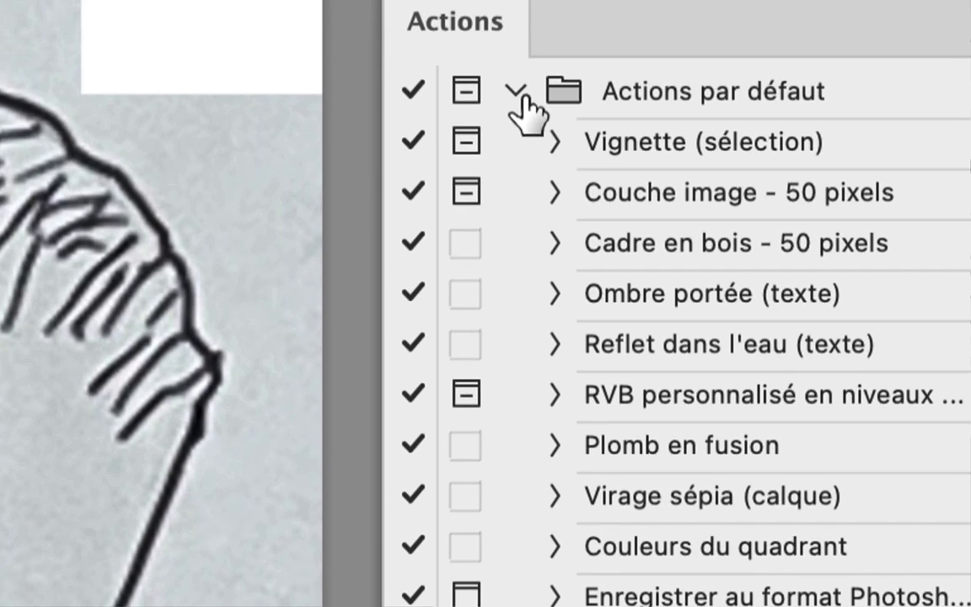
pyautogui.click(519, 90)
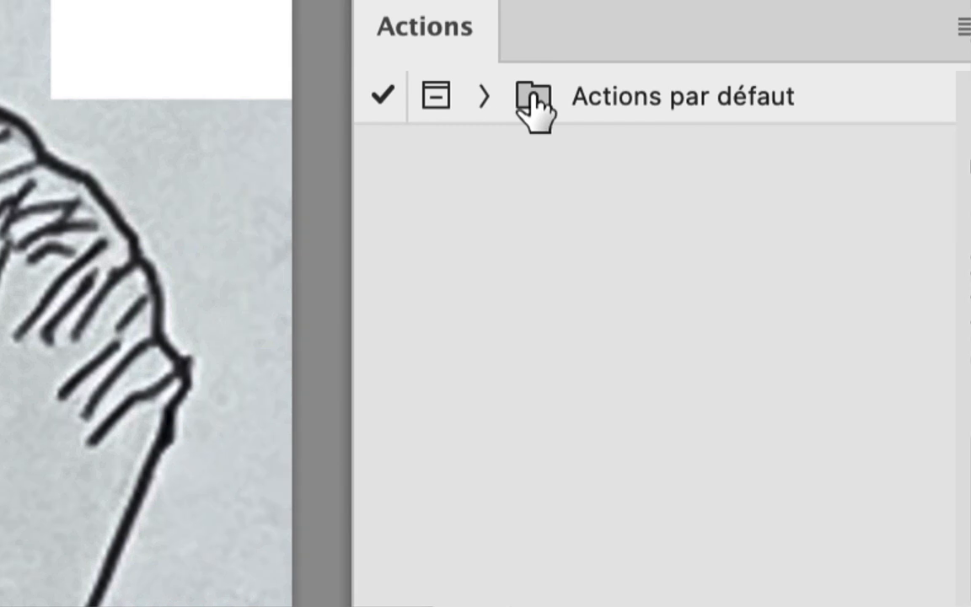
pyautogui.click(579, 108)
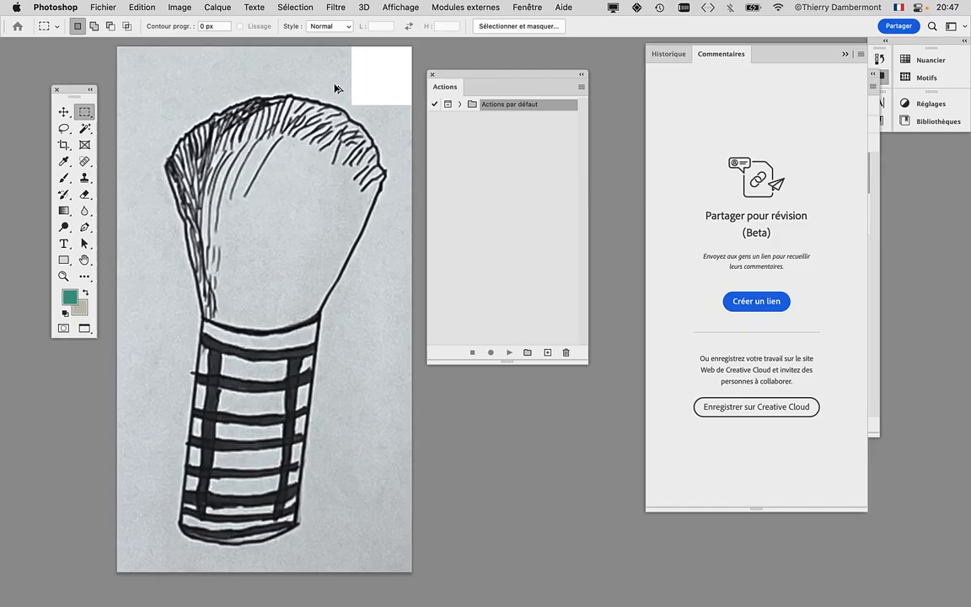
pyautogui.click(99, 7)
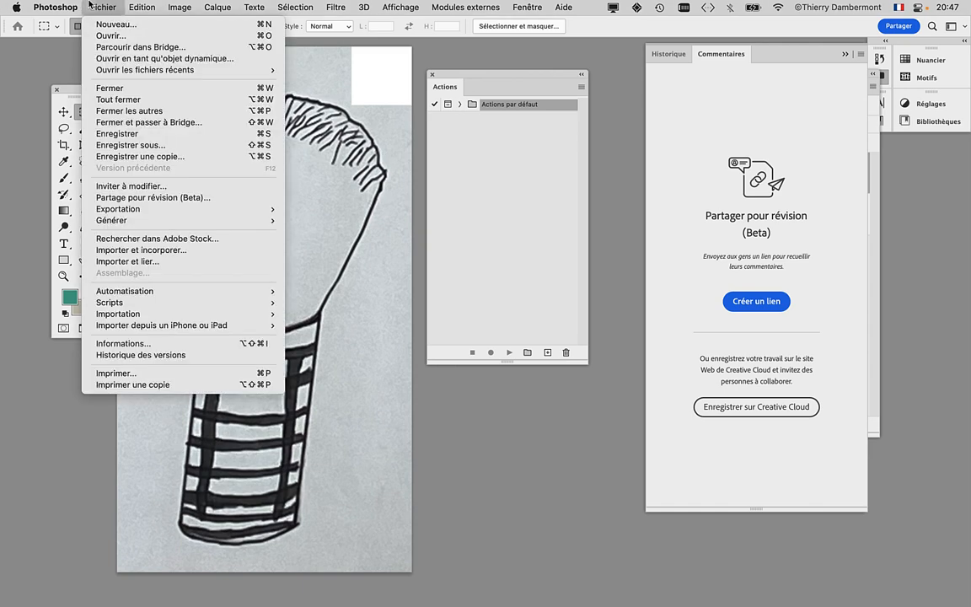
pyautogui.moveTo(109, 304)
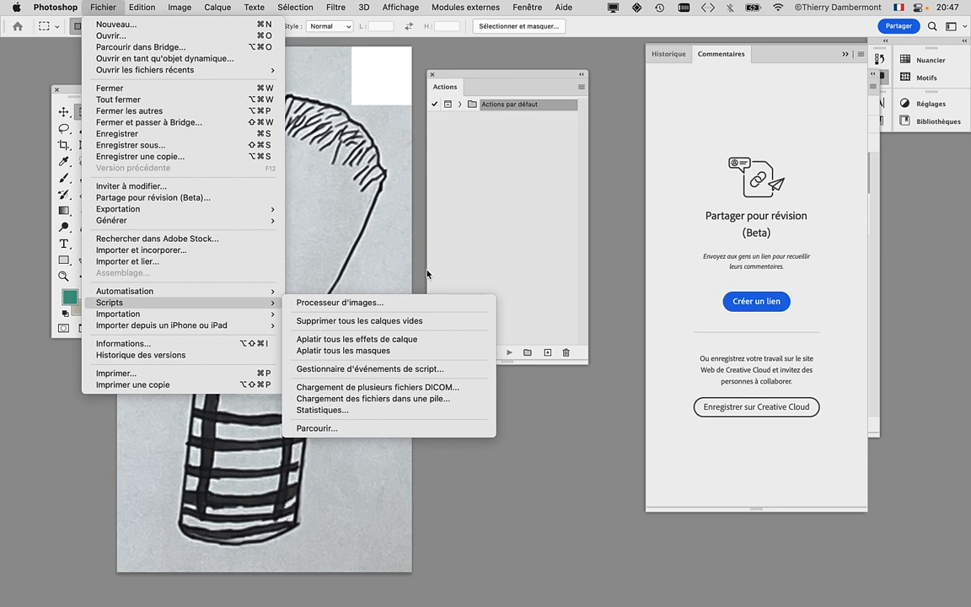
pyautogui.click(520, 202)
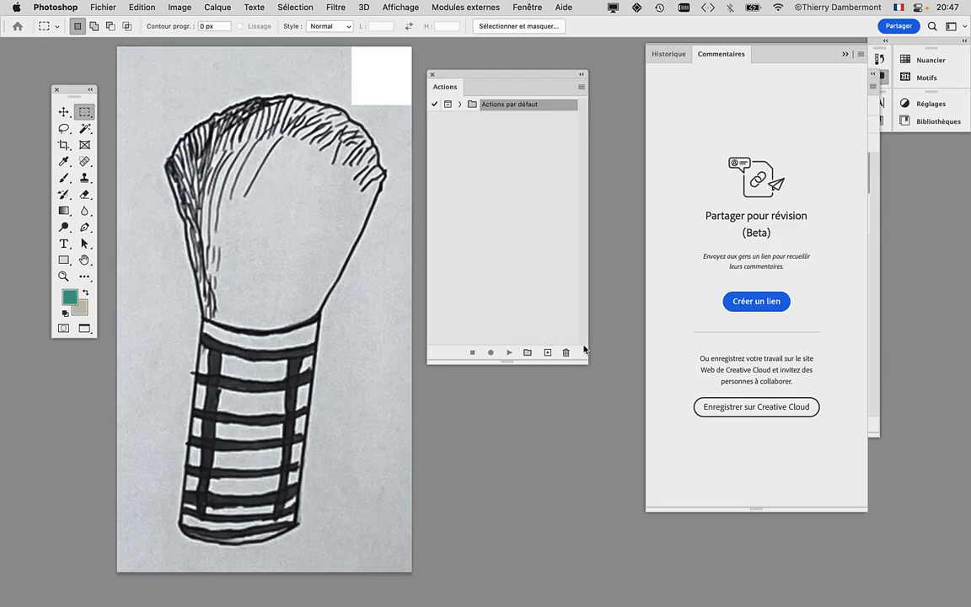
# Shorten the Actions panel and bring the Layers panel back in front of the Comments panel
pyautogui.moveTo(583, 362); pyautogui.dragTo(601, 219)
pyautogui.press('F7')
# Switch to Firefox and search the web in a new tab for "adobe create photoshop scripts"
pyautogui.moveTo(0, 437)
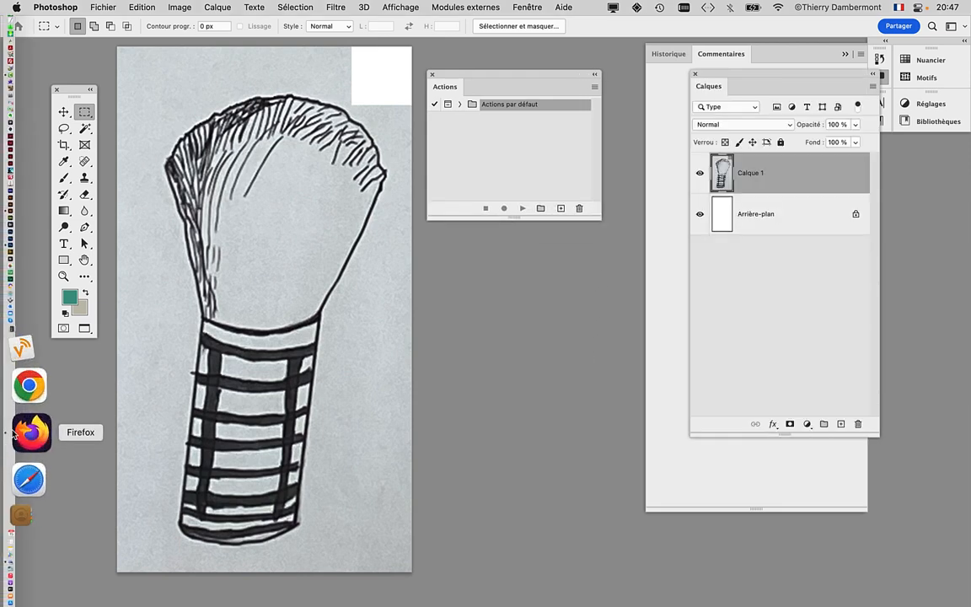
pyautogui.click(30, 412)
pyautogui.click(907, 30)
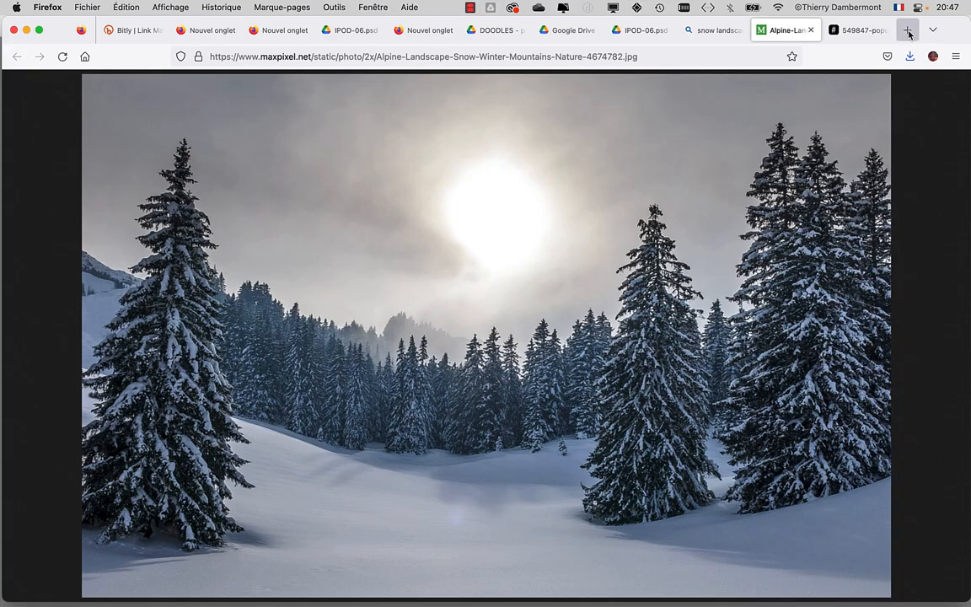
pyautogui.write('adobe')
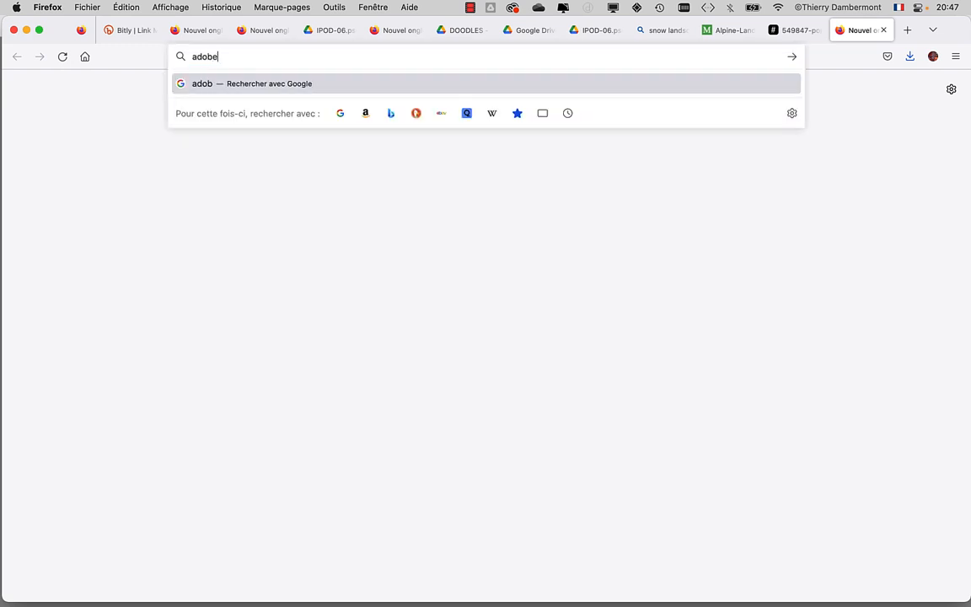
pyautogui.write(' create ph')
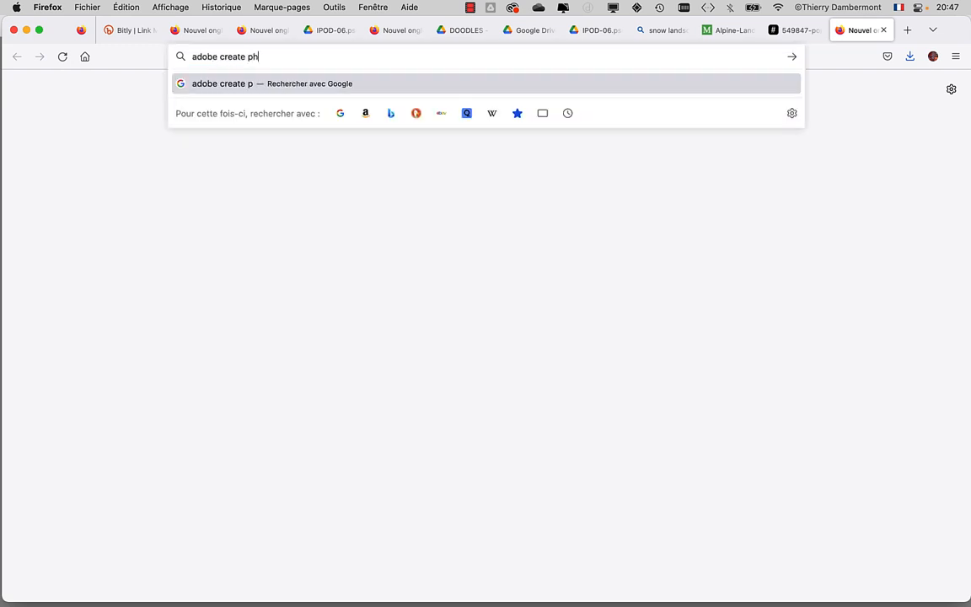
pyautogui.write('otoshop scripts')
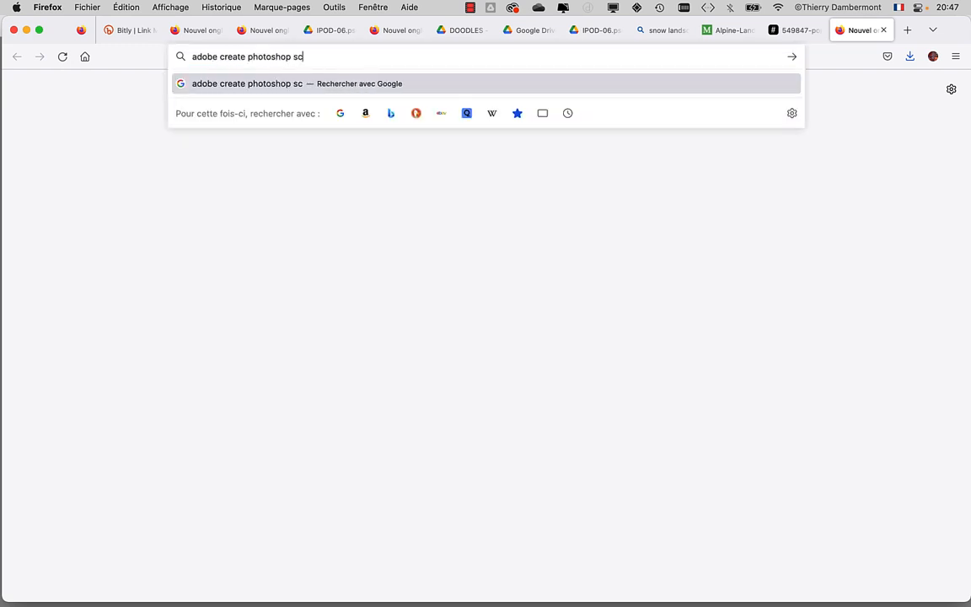
pyautogui.press('Return')
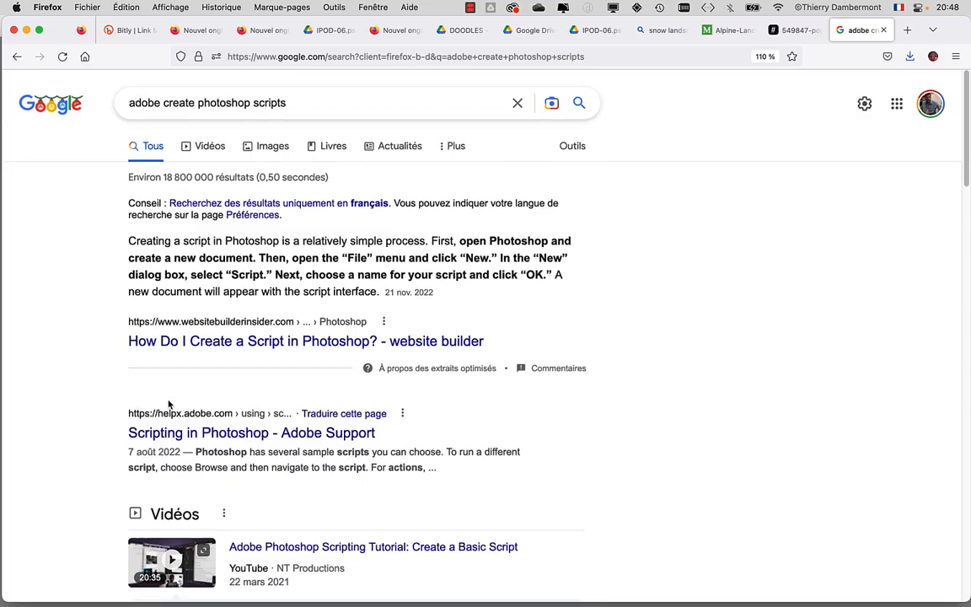
# Open the Adobe Support result "Scripting in Photoshop" and dismiss the regional site prompt
pyautogui.scroll(-3, 158, 337)
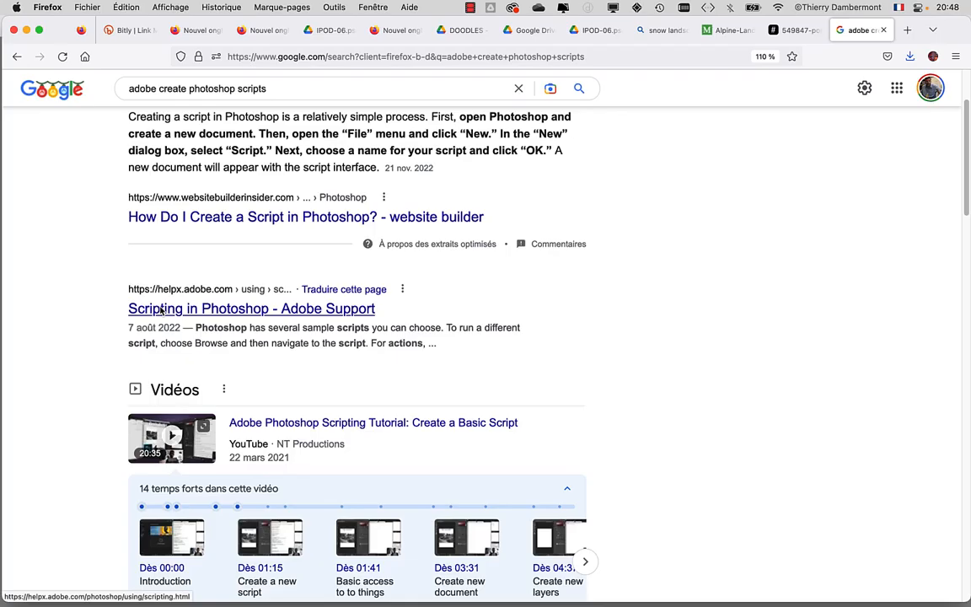
pyautogui.click(160, 311)
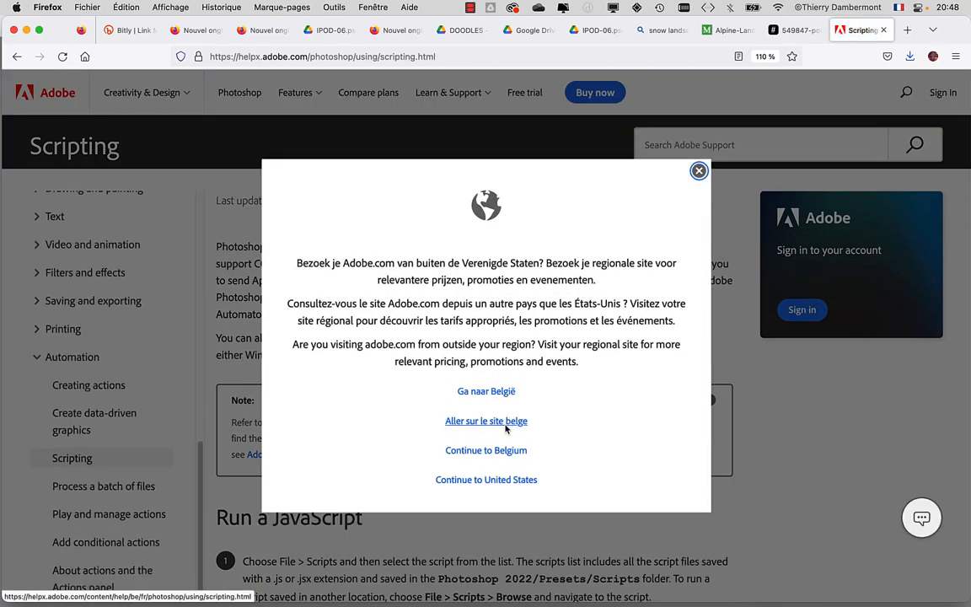
pyautogui.click(698, 172)
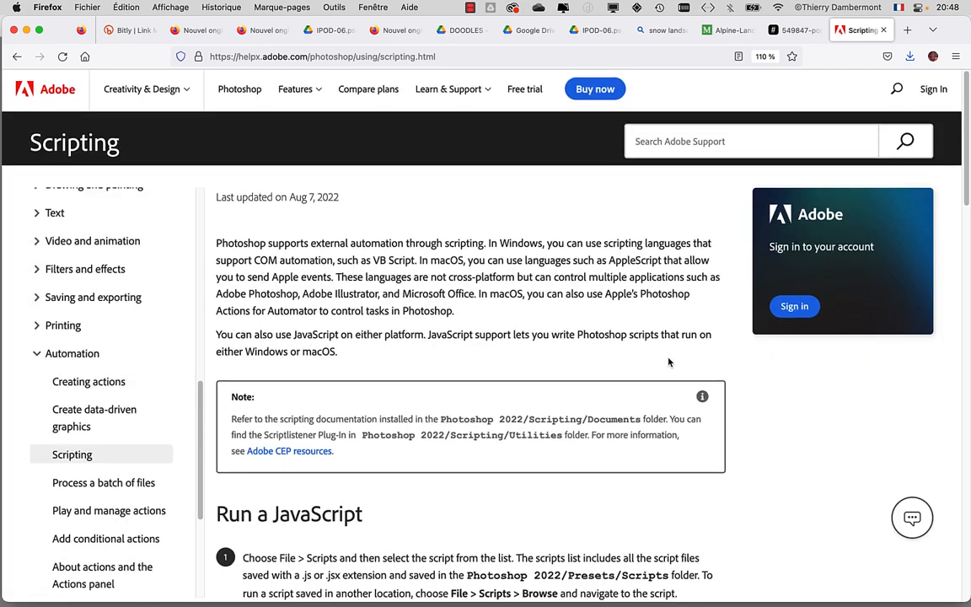
# Read through the Scripting help page and follow the Photoshop Scripting Guide link to examine the available PDF documentation
pyautogui.scroll(-5, 669, 361)
pyautogui.scroll(-10, 669, 360)
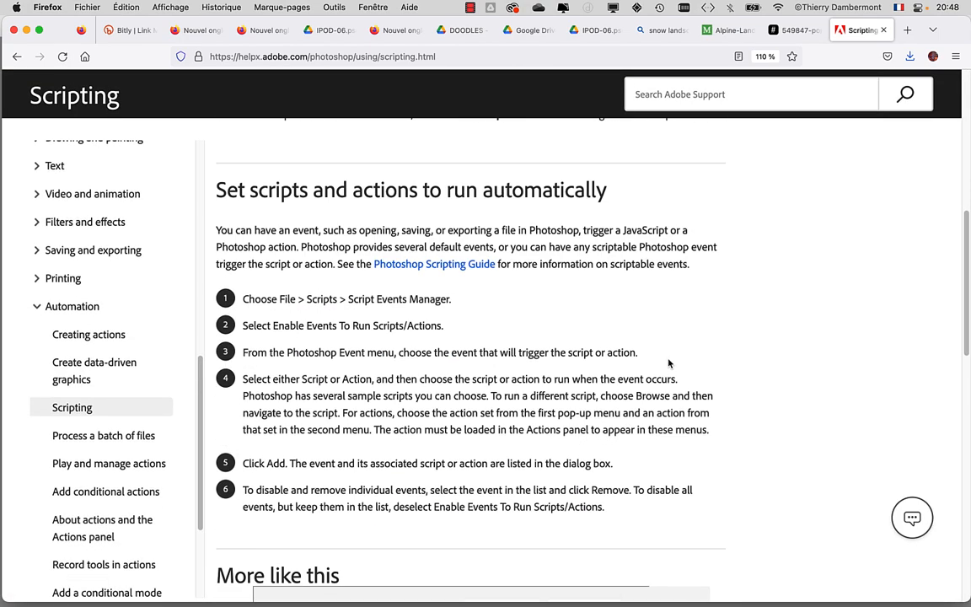
pyautogui.scroll(-7, 668, 363)
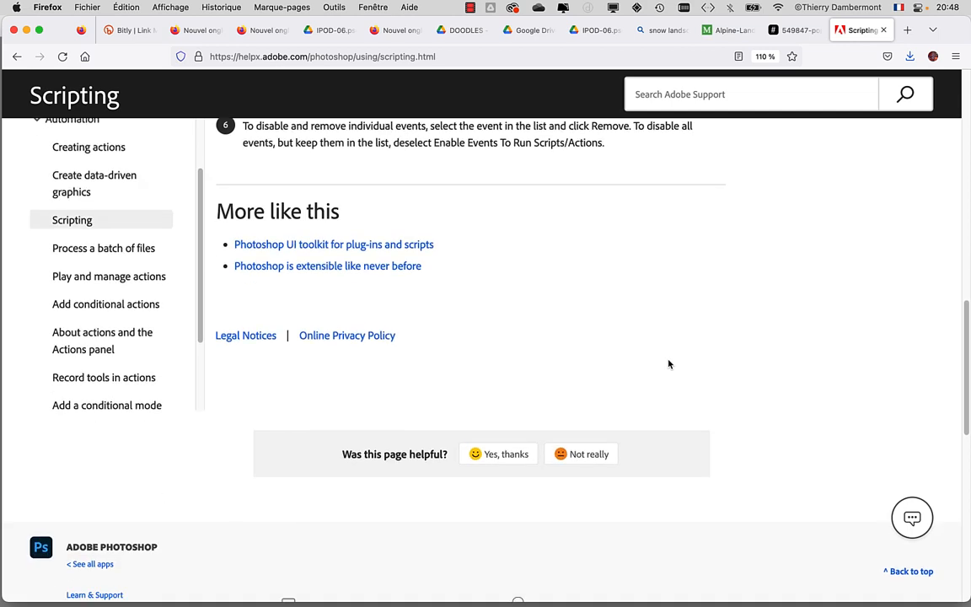
pyautogui.scroll(7, 654, 349)
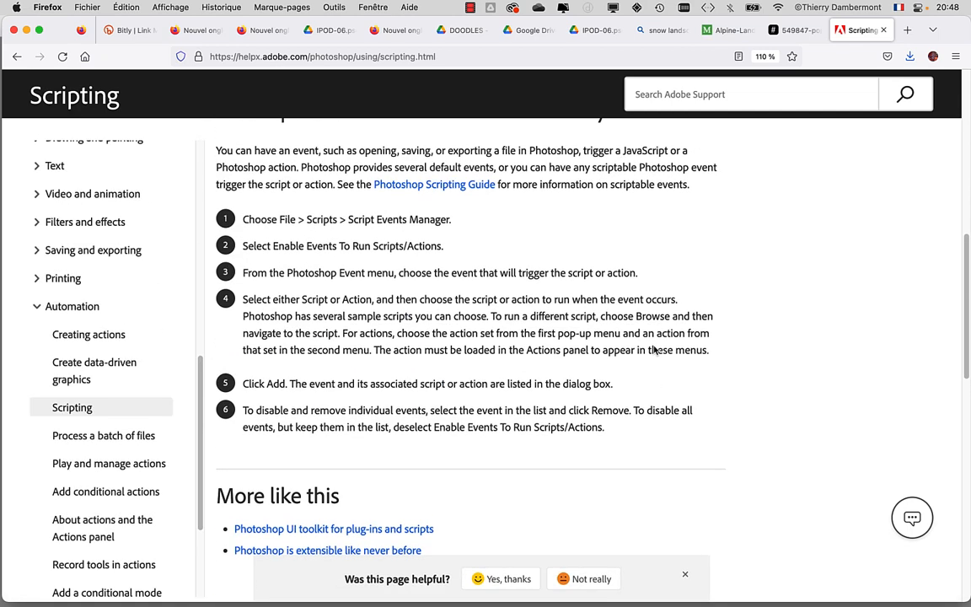
pyautogui.scroll(1, 654, 349)
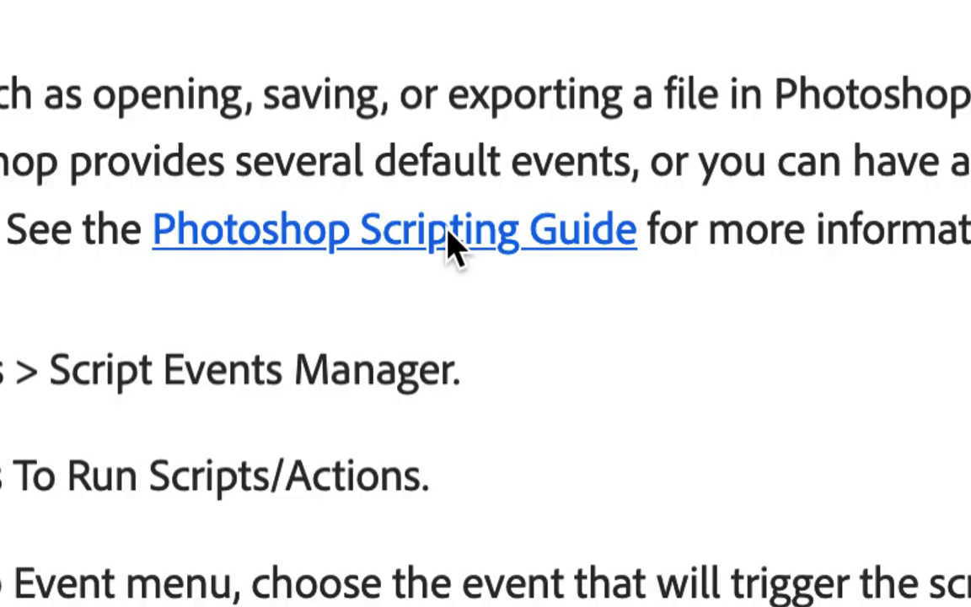
pyautogui.click(451, 240)
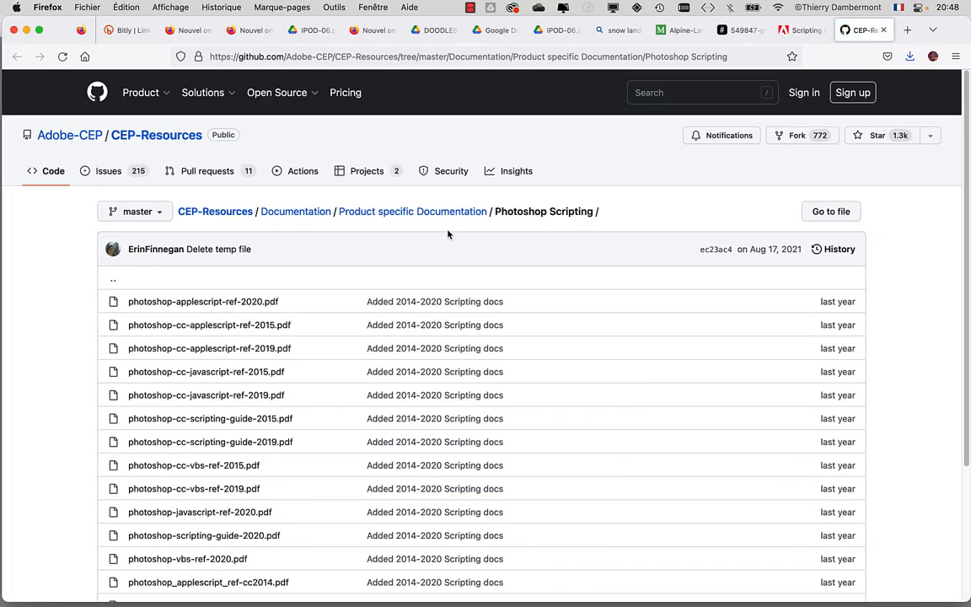
pyautogui.scroll(-4, 526, 378)
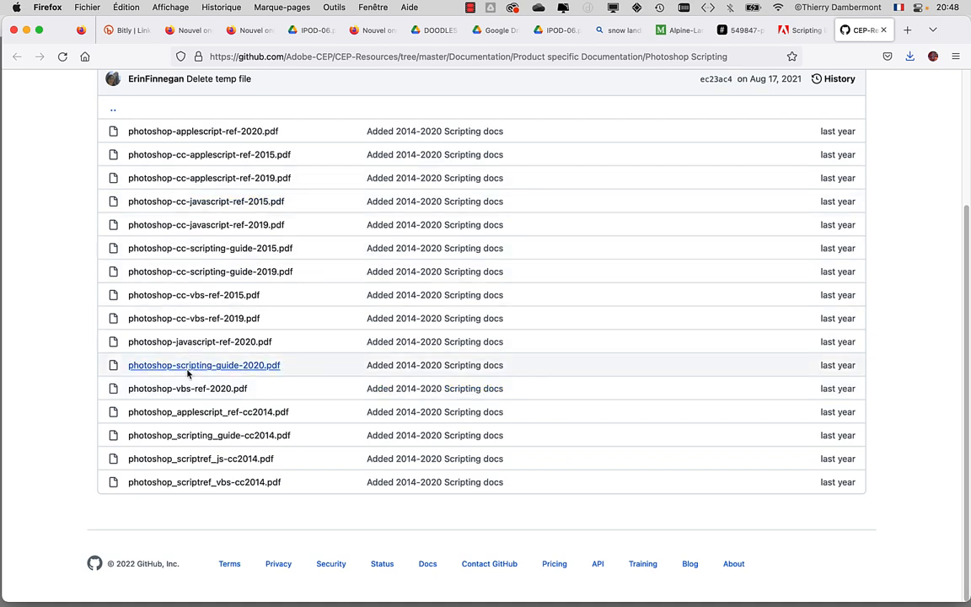
pyautogui.scroll(1, 195, 156)
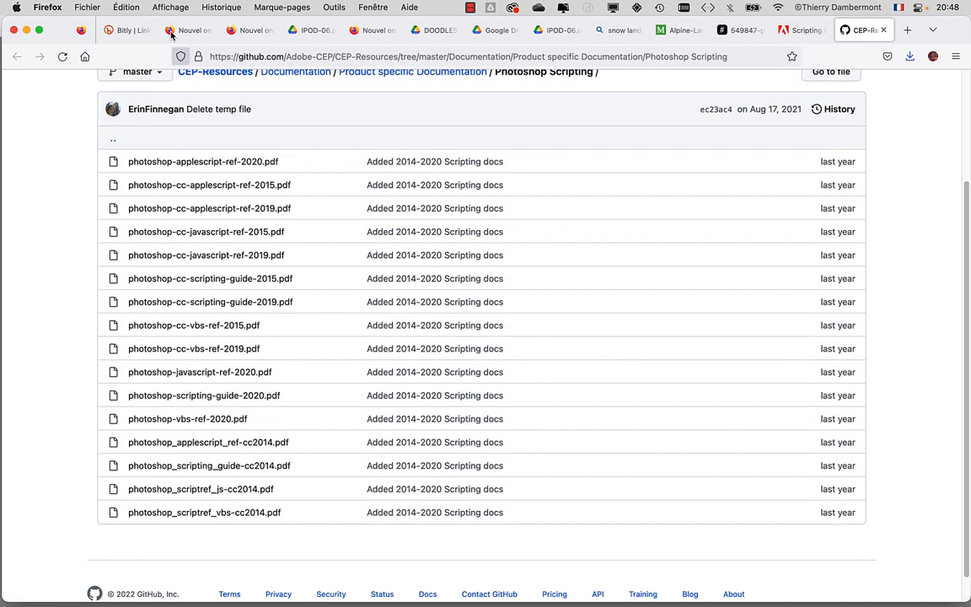
# Minimize the browser to return to Photoshop, collapse the Comments panel, and arrange the Actions and Layers panels side by side
pyautogui.click(27, 30)
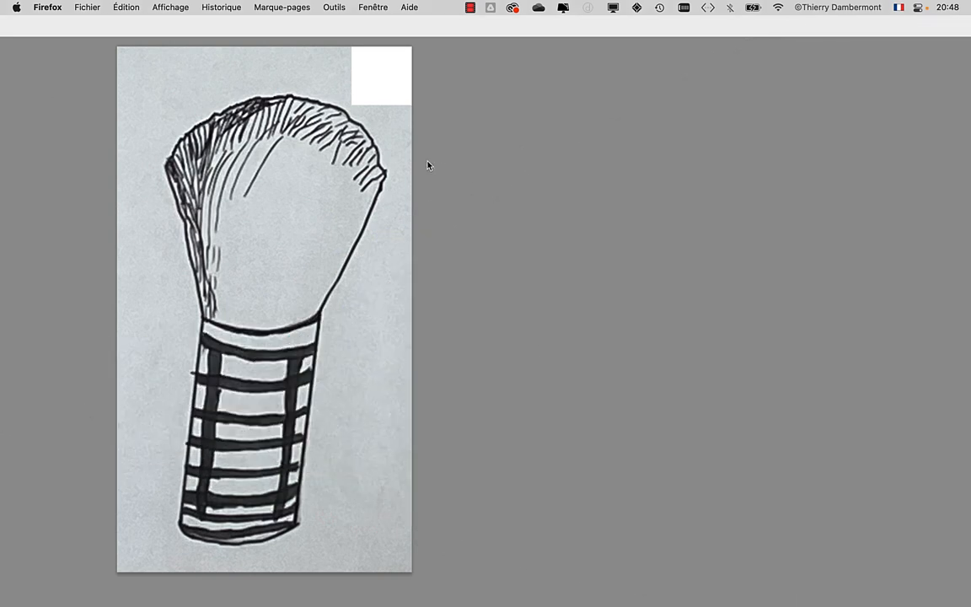
pyautogui.click(432, 171)
pyautogui.moveTo(489, 76); pyautogui.dragTo(485, 121)
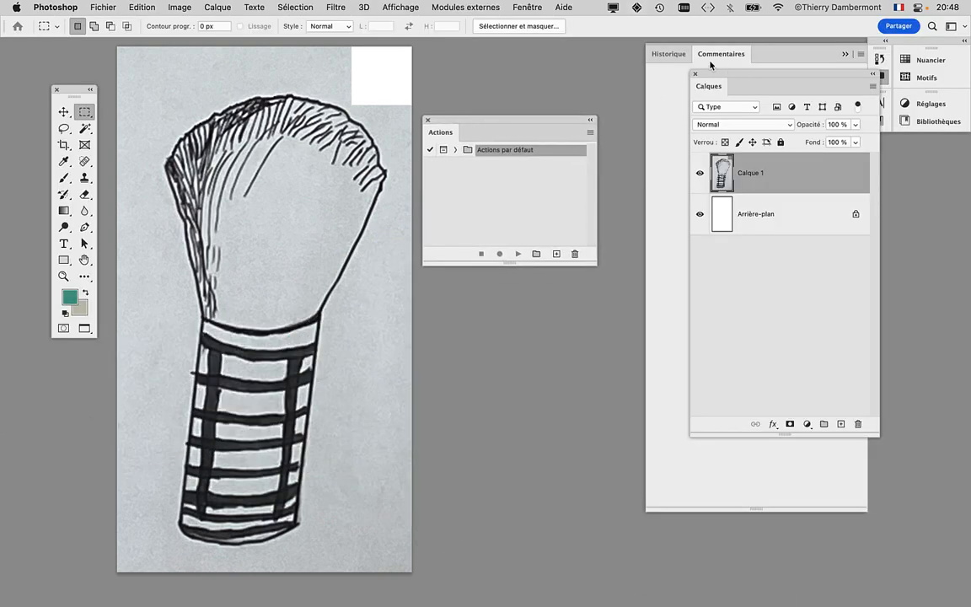
pyautogui.click(846, 55)
pyautogui.moveTo(817, 76); pyautogui.dragTo(751, 63)
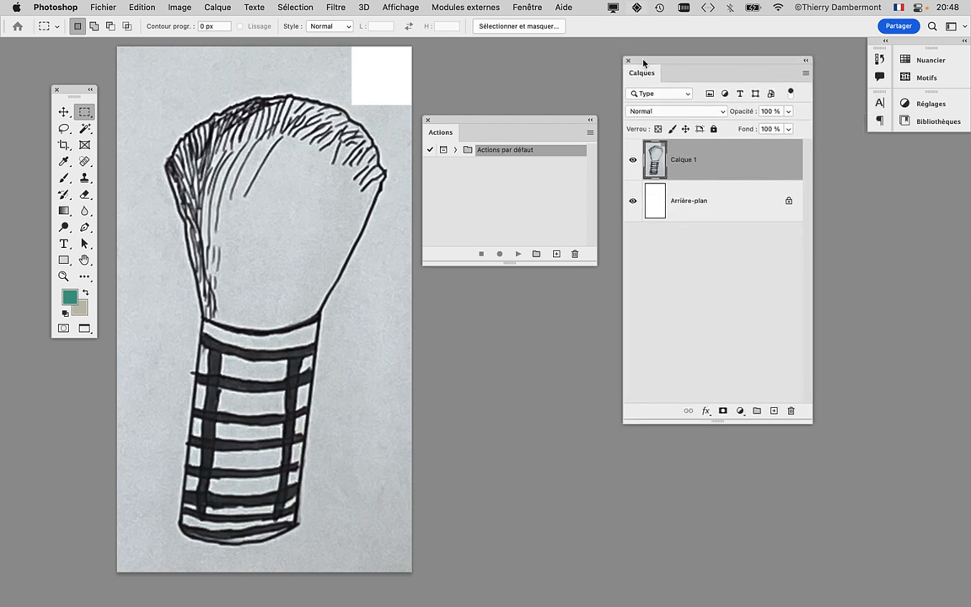
pyautogui.moveTo(643, 62); pyautogui.dragTo(668, 64)
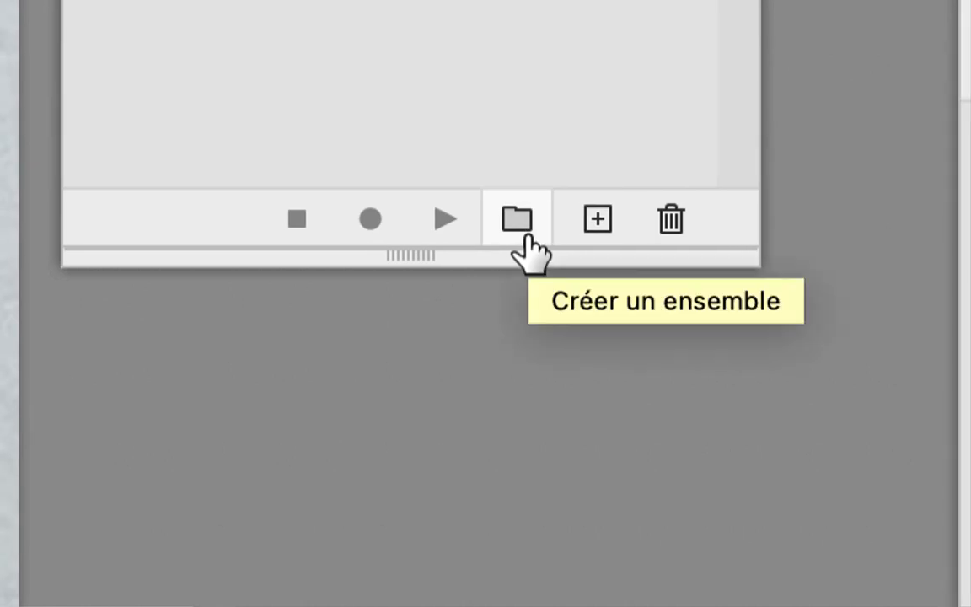
# Create a new action set named with the author's first name followed by "dec2022"
pyautogui.click(525, 237)
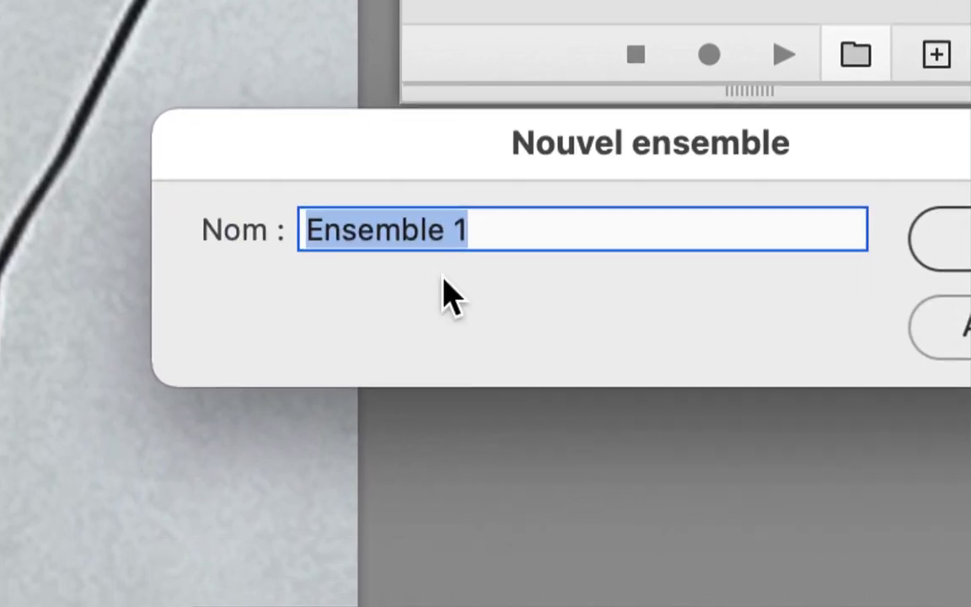
pyautogui.write('thierry')
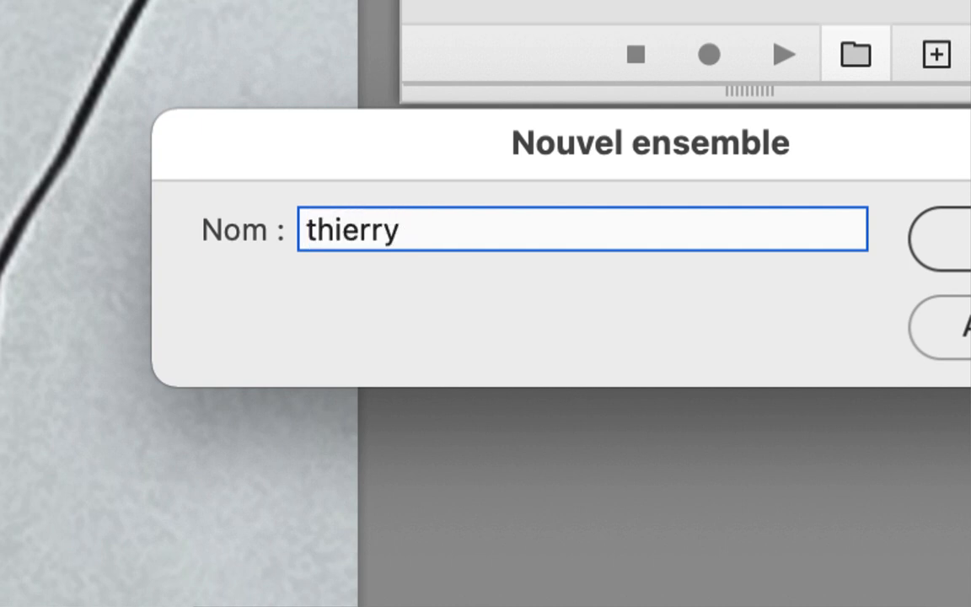
pyautogui.write(' dec2022')
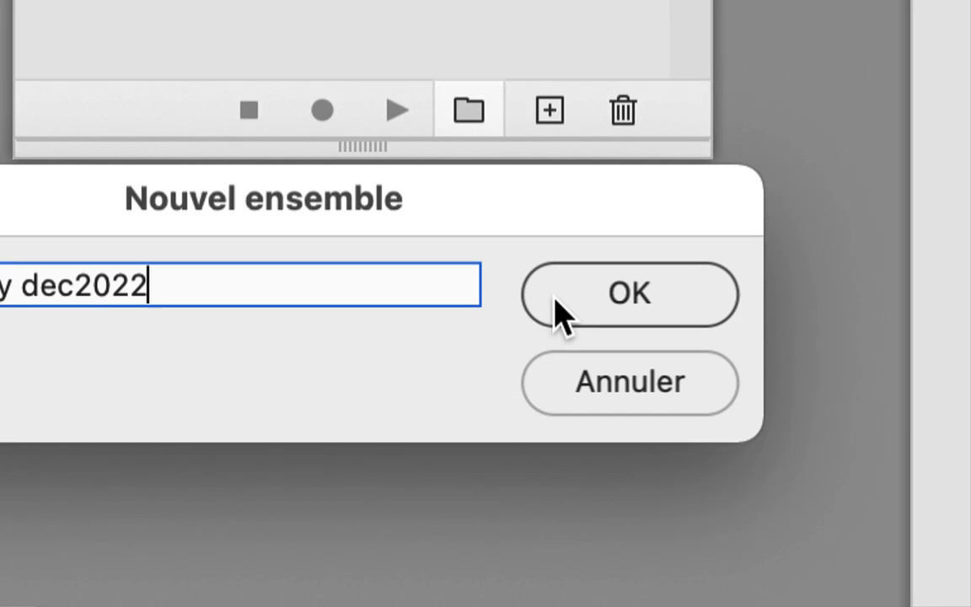
pyautogui.click(560, 313)
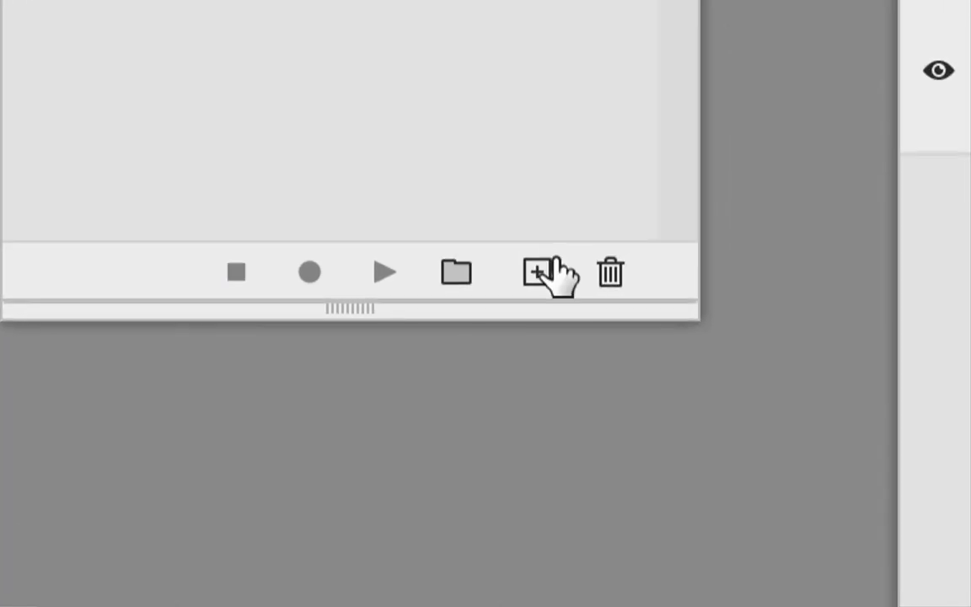
# Create an action named "écreter le fond blanc et effacer les pixels" in the dec2022 set and start recording it
pyautogui.click(539, 272)
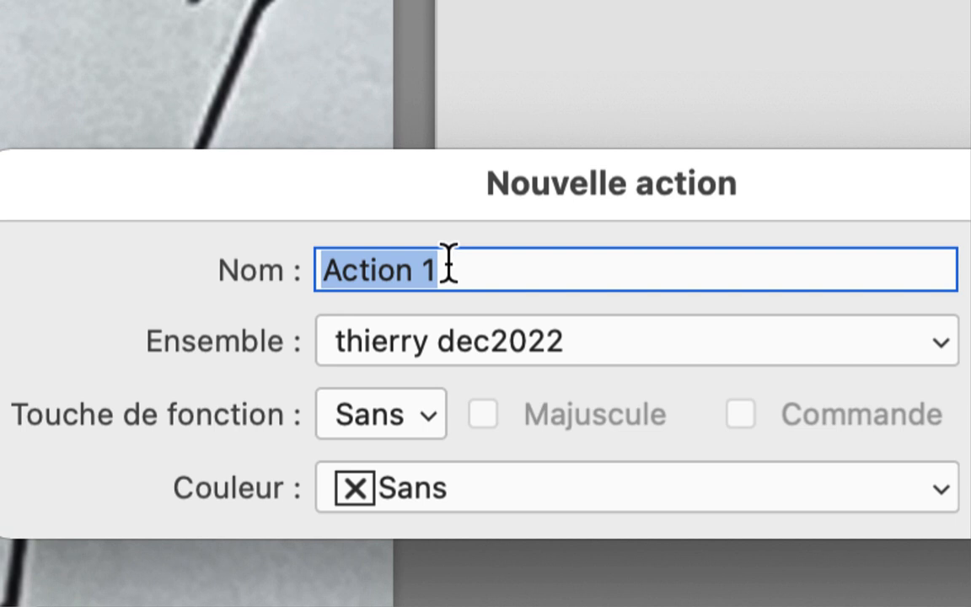
pyautogui.moveTo(256, 559); pyautogui.dragTo(28, 532)
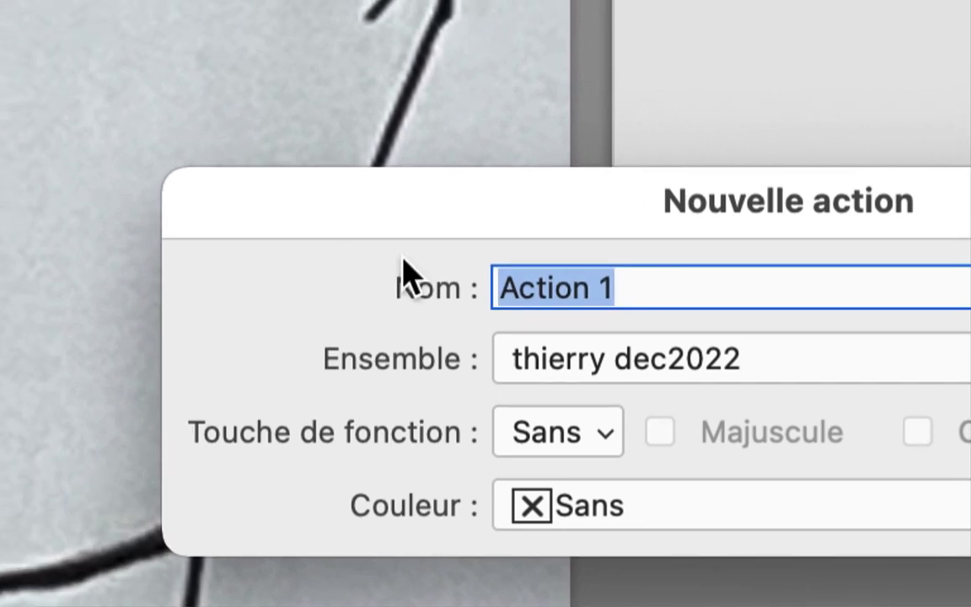
pyautogui.write('écreter')
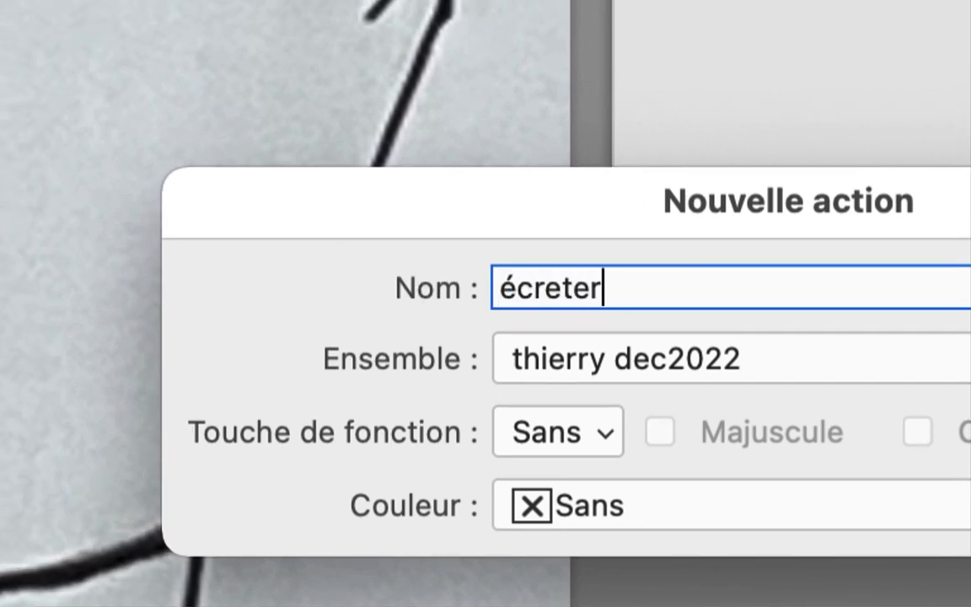
pyautogui.write(' le fond bla')
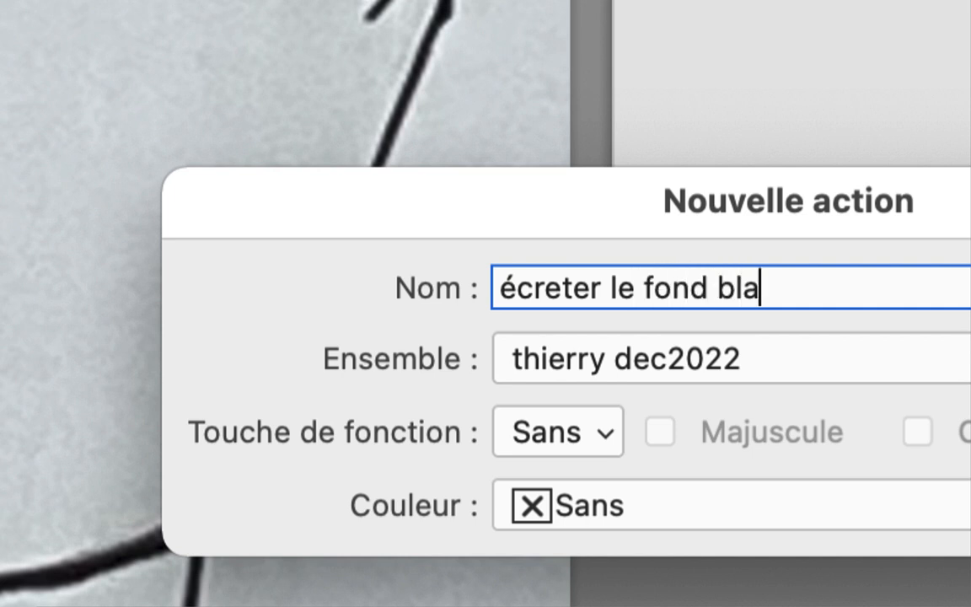
pyautogui.write('nc')
pyautogui.write('et rendre ty')
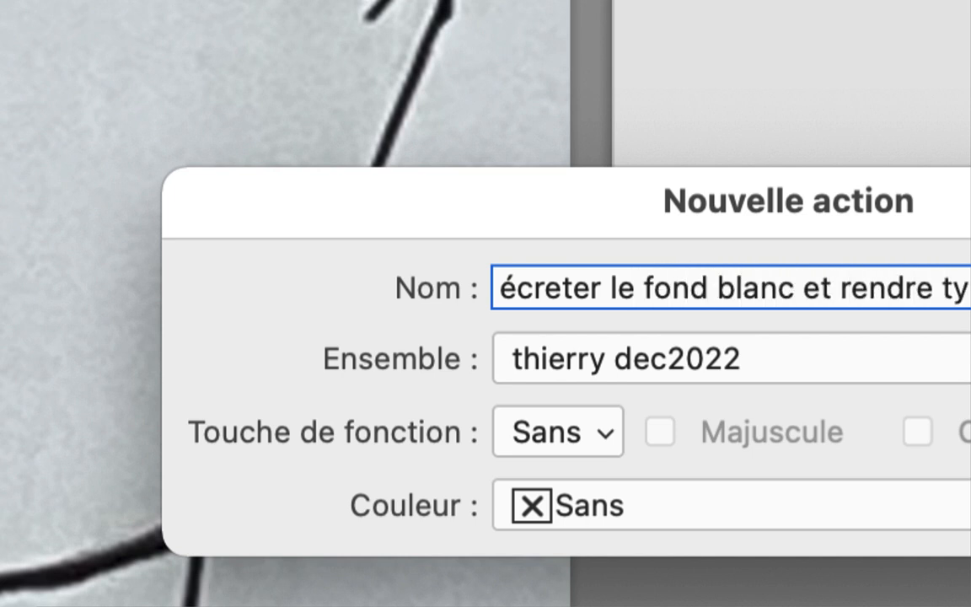
pyautogui.press('BackSpace')
pyautogui.press('BackSpace')
pyautogui.press('BackSpace')
pyautogui.press('BackSpace')
pyautogui.press('BackSpace')
pyautogui.press('BackSpace')
pyautogui.press('BackSpace')
pyautogui.press('BackSpace')
pyautogui.press('BackSpace')
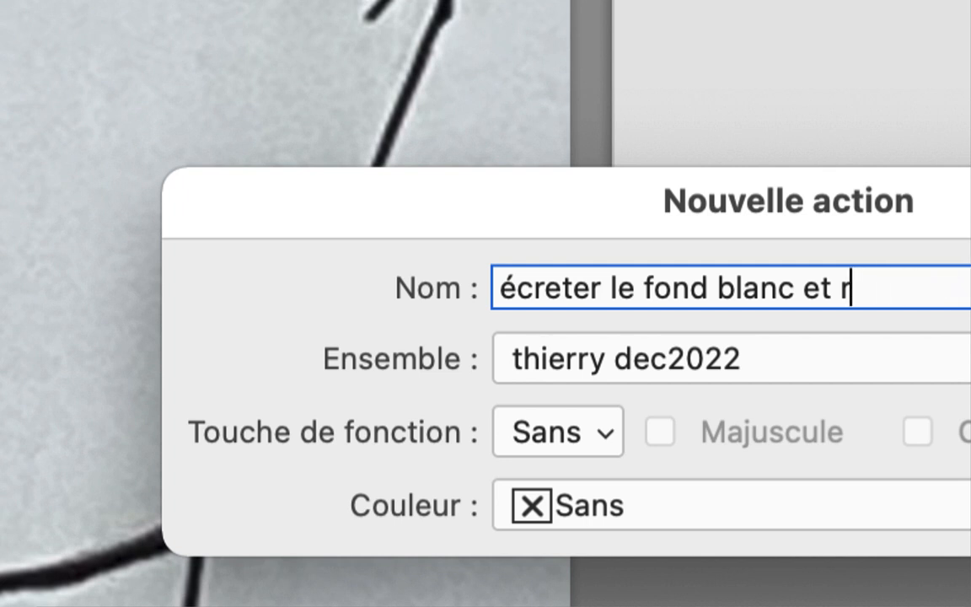
pyautogui.write('effacerle')
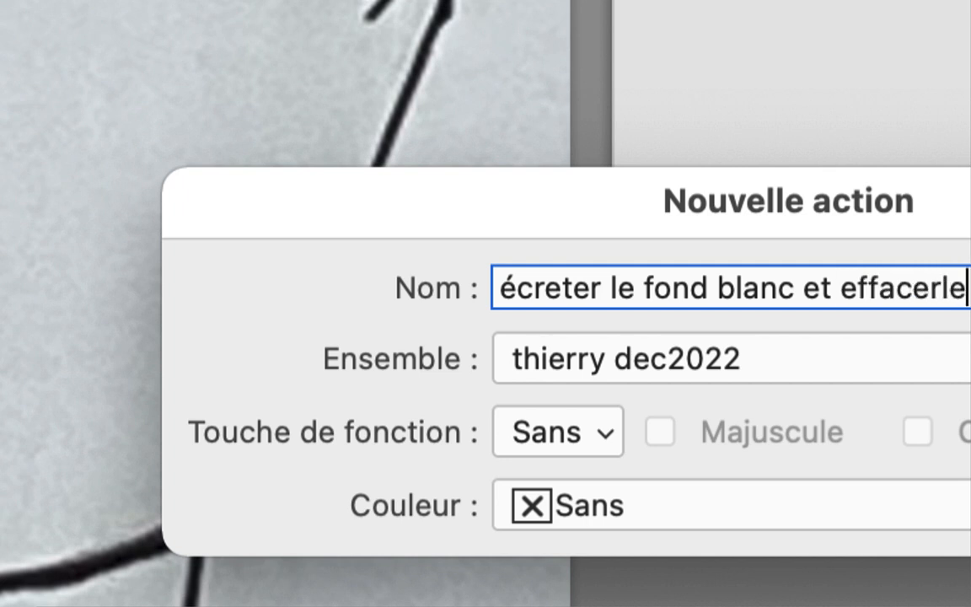
pyautogui.press('BackSpace')
pyautogui.press('BackSpace')
pyautogui.write('le')
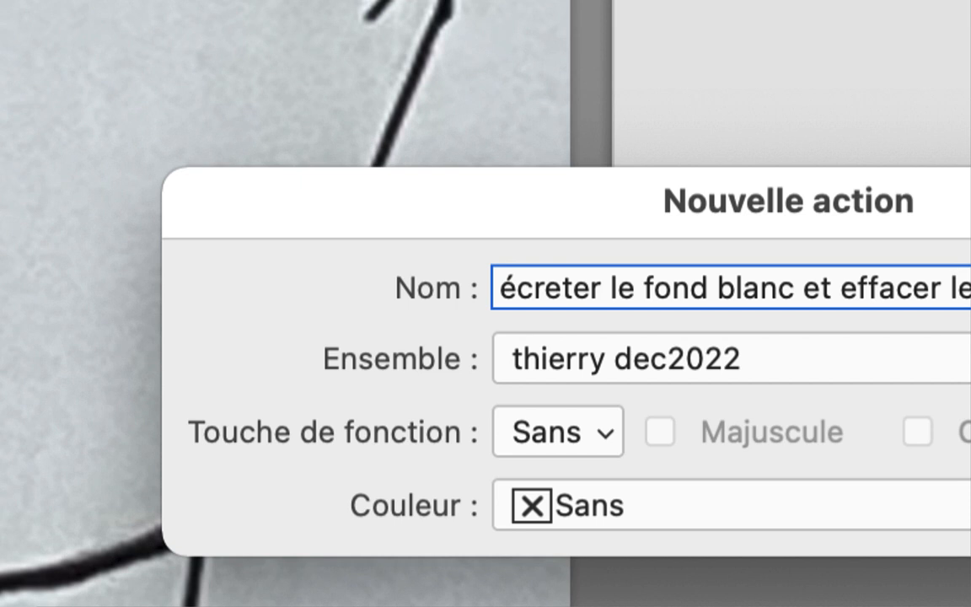
pyautogui.write('s picels')
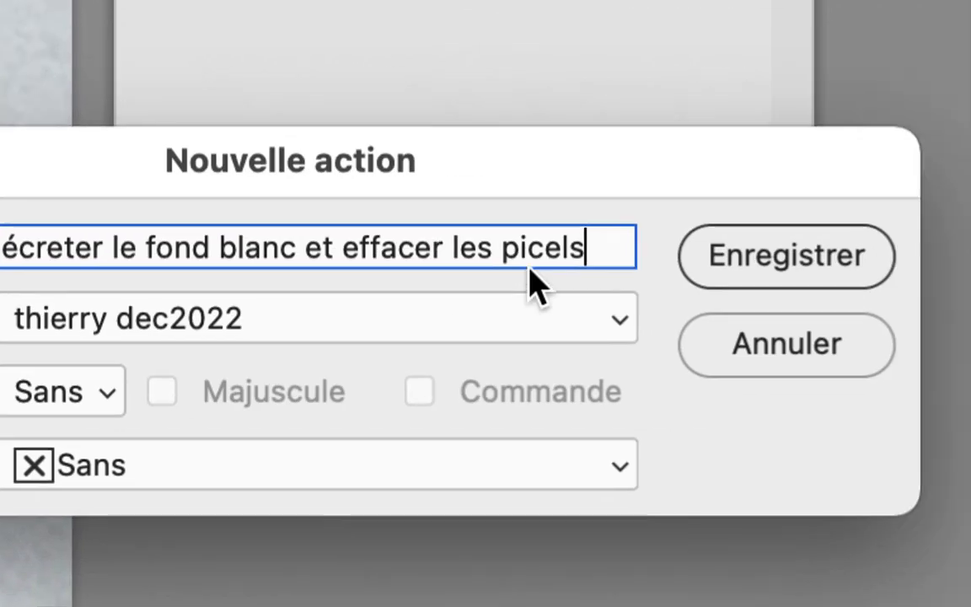
pyautogui.moveTo(515, 267); pyautogui.dragTo(531, 266)
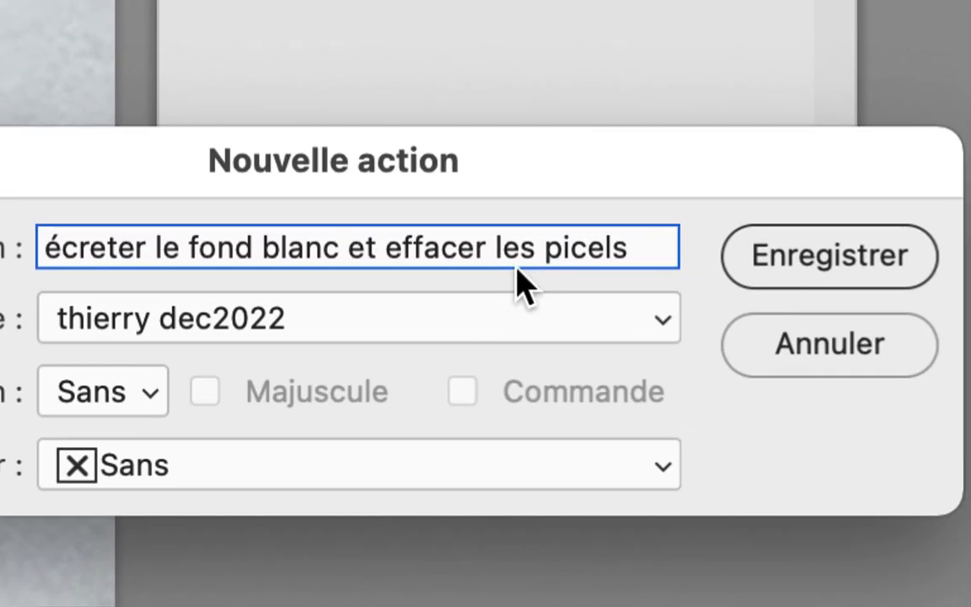
pyautogui.write('x')
pyautogui.moveTo(619, 262); pyautogui.dragTo(53, 253)
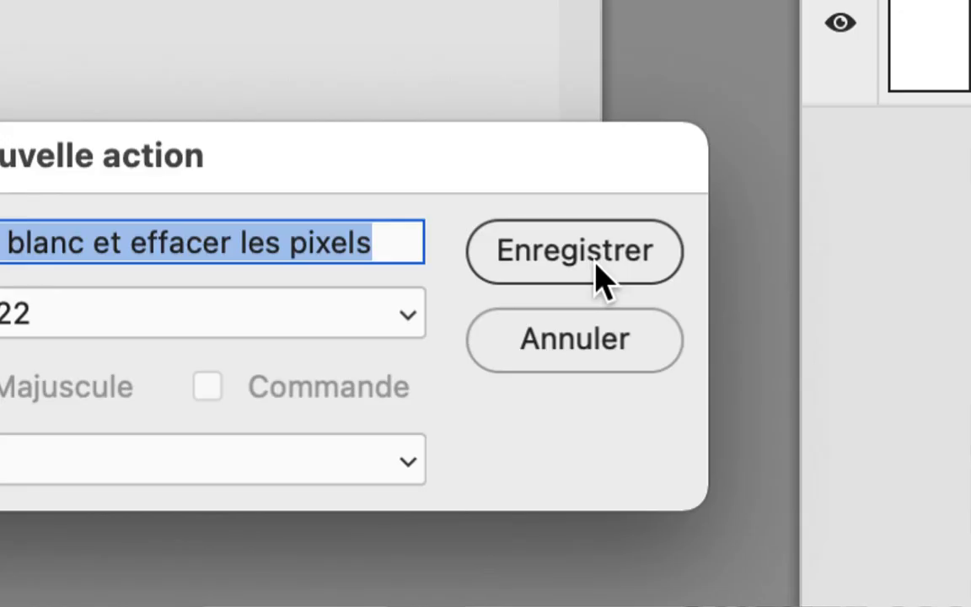
pyautogui.click(596, 263)
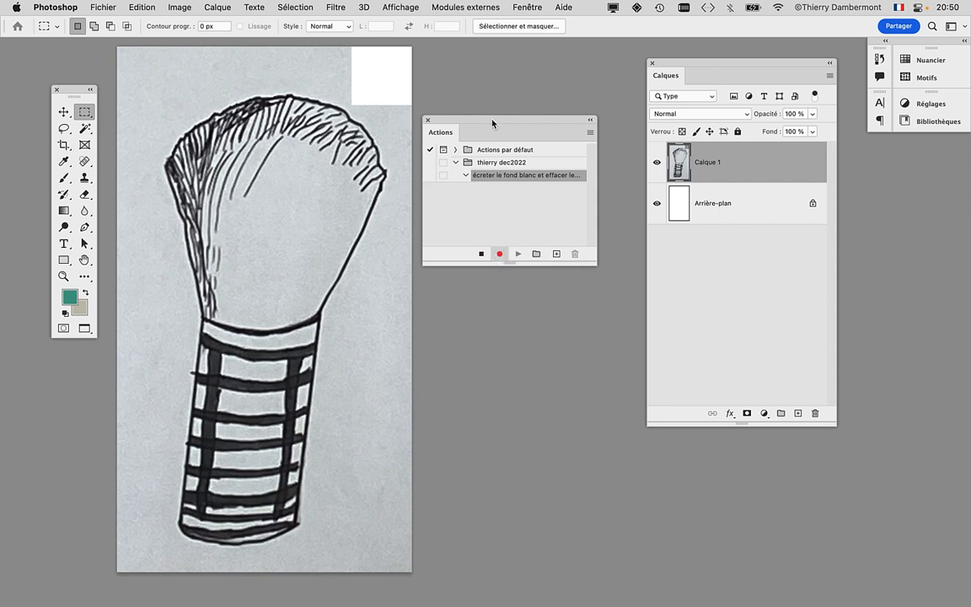
# In the blending options of Calque 1, split the active layer's white Blend If slider on Gris to 104 / 161 and apply
pyautogui.moveTo(492, 124); pyautogui.dragTo(500, 94)
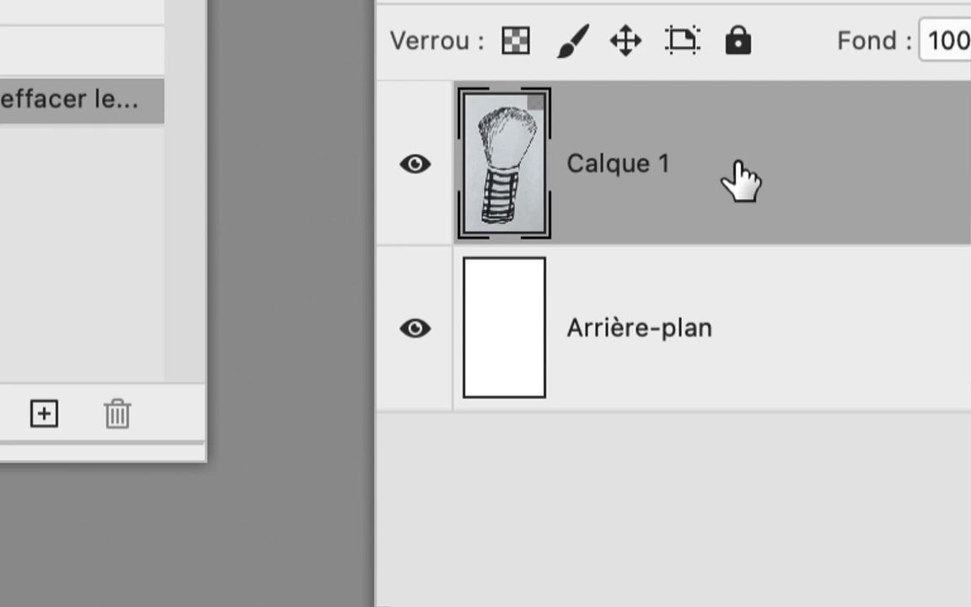
pyautogui.doubleClick(740, 180)
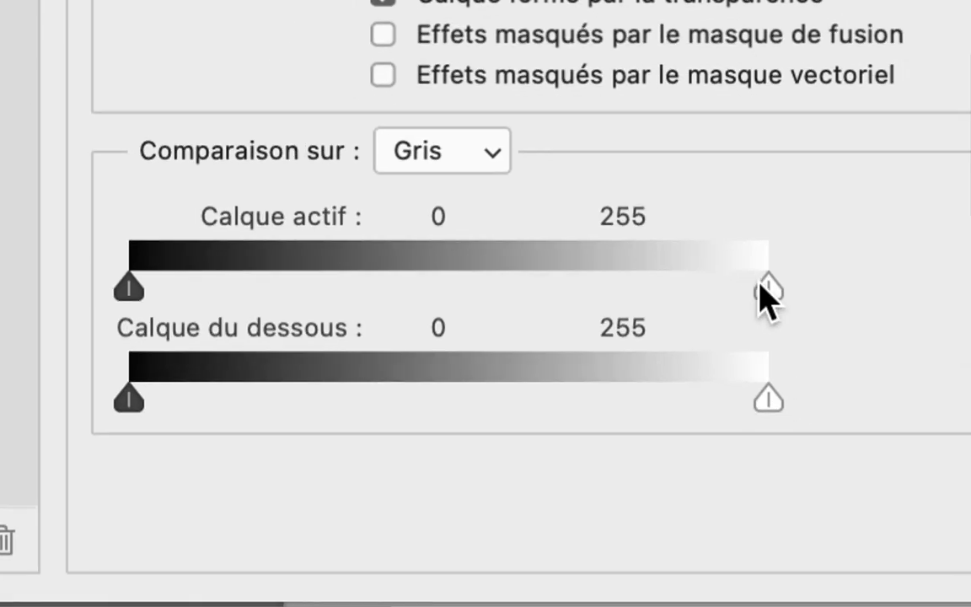
pyautogui.moveTo(768, 291); pyautogui.dragTo(709, 311)
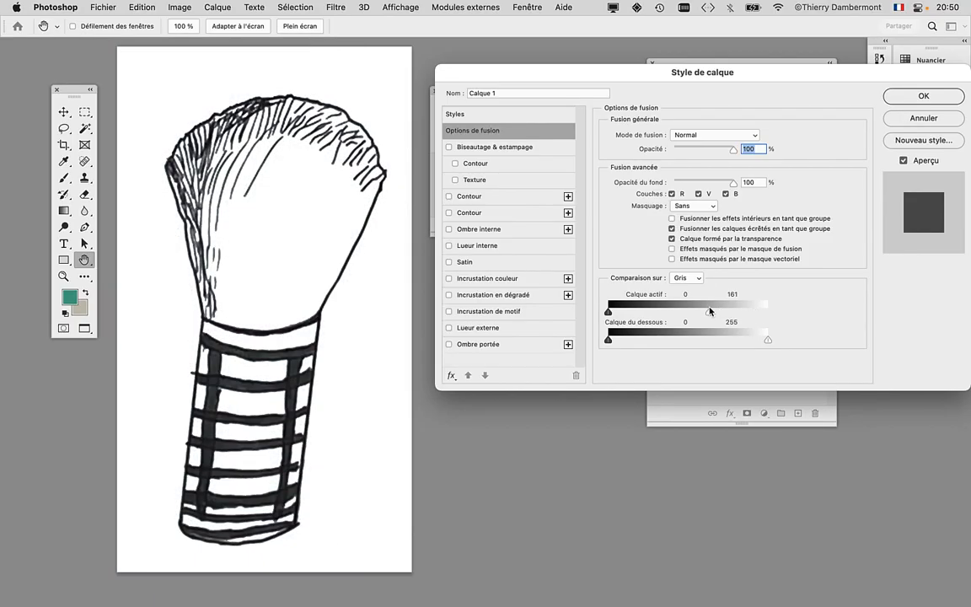
pyautogui.scroll(10, 342, 131)
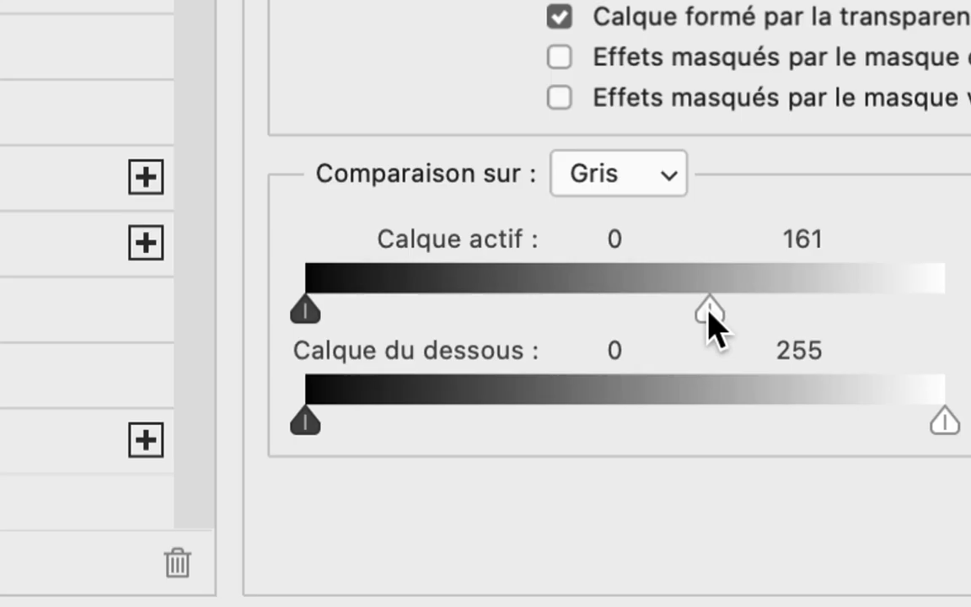
pyautogui.moveTo(710, 324); pyautogui.dragTo(670, 313)
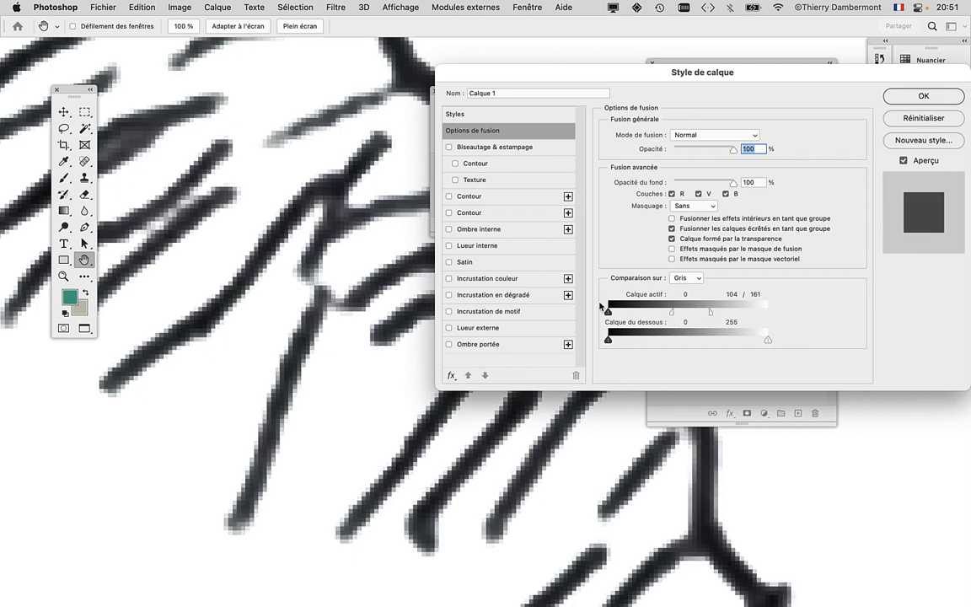
pyautogui.keyDown('super'); pyautogui.click(278, 229); pyautogui.keyUp('super')
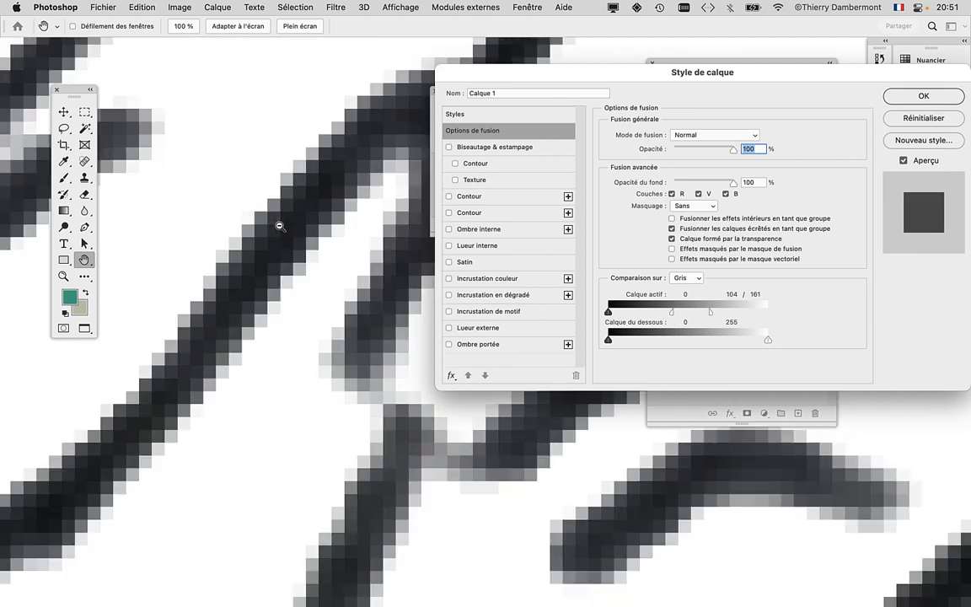
pyautogui.keyDown('alt'); pyautogui.click(278, 230); pyautogui.keyUp('alt')
pyautogui.keyDown('alt'); pyautogui.click(278, 231); pyautogui.keyUp('alt')
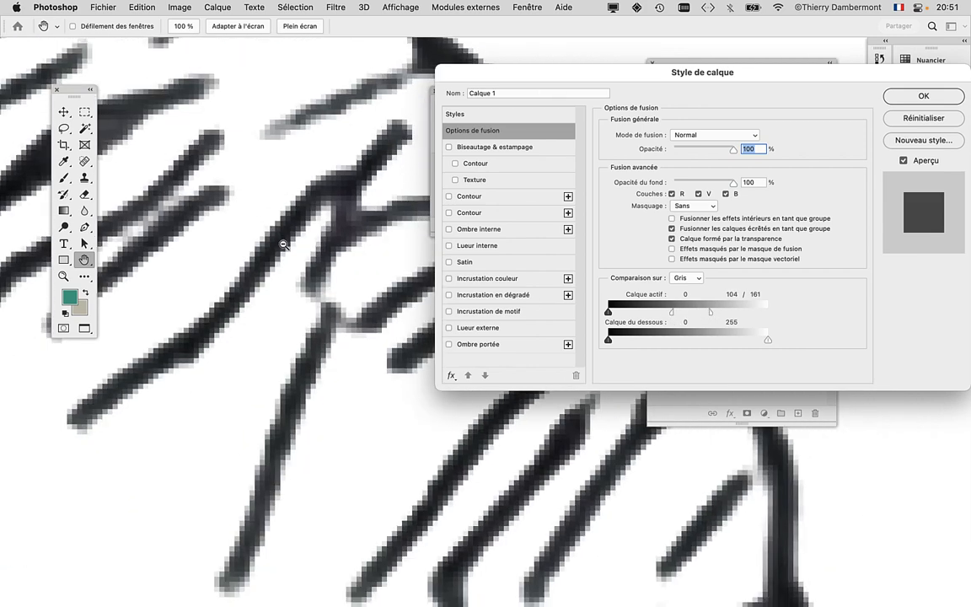
pyautogui.click(911, 99)
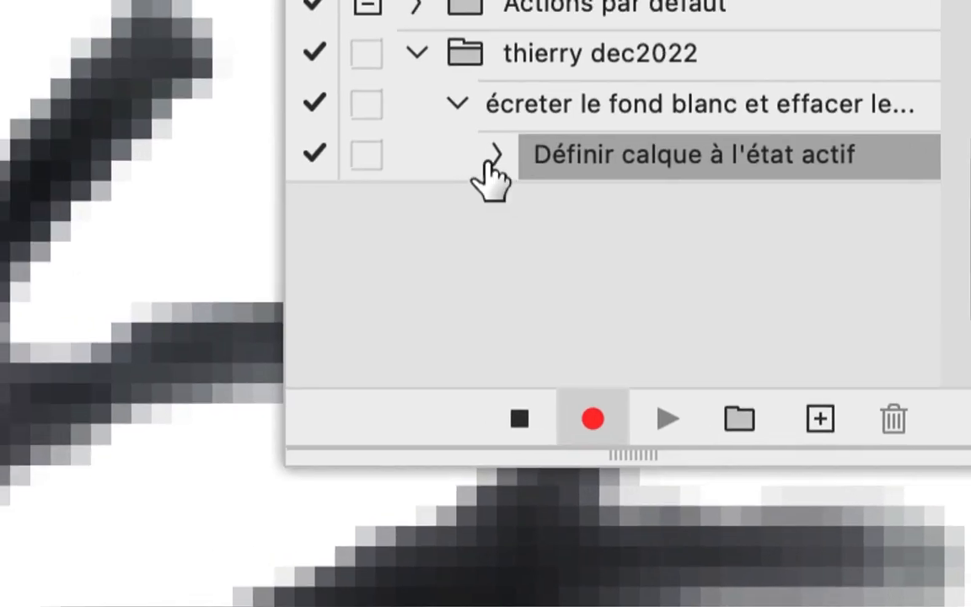
# Lengthen the Actions panel and examine the recorded blend range parameters of the layer style step
pyautogui.click(406, 111)
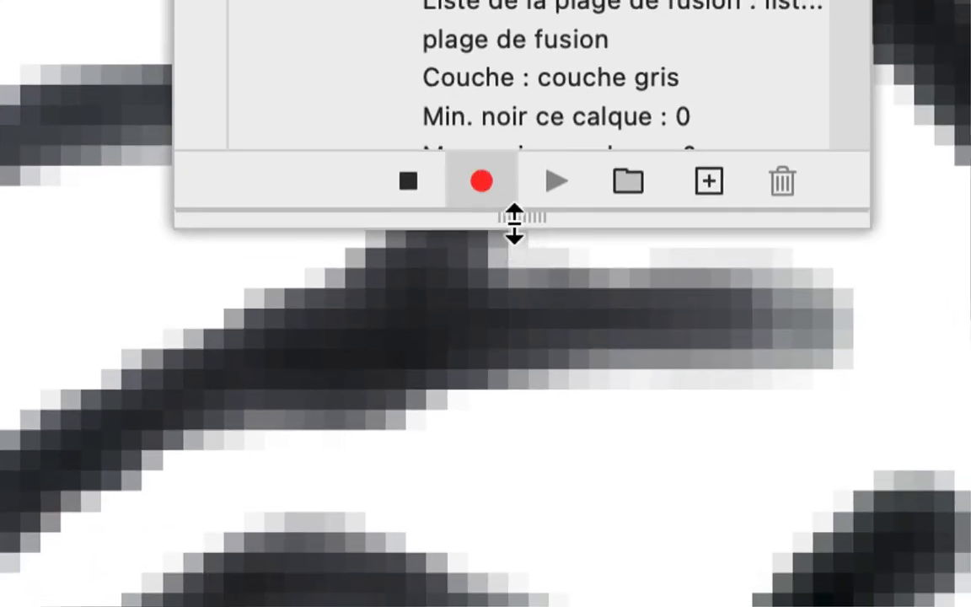
pyautogui.moveTo(525, 251); pyautogui.dragTo(522, 334)
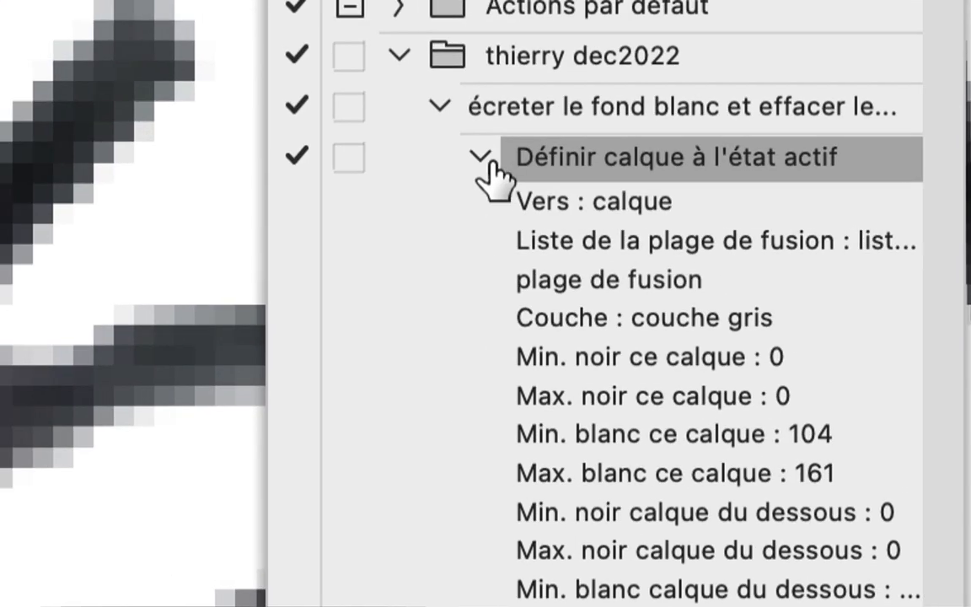
pyautogui.click(482, 158)
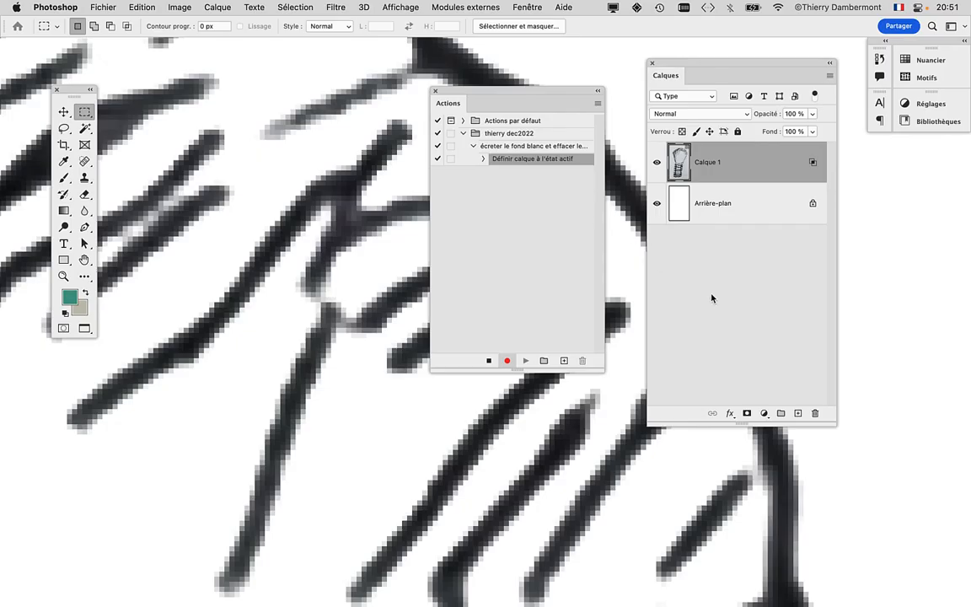
# Record adding an empty layer above Calque 1 and merging it with the layer below, ending the recording once both are captured
pyautogui.moveTo(799, 426); pyautogui.dragTo(799, 307)
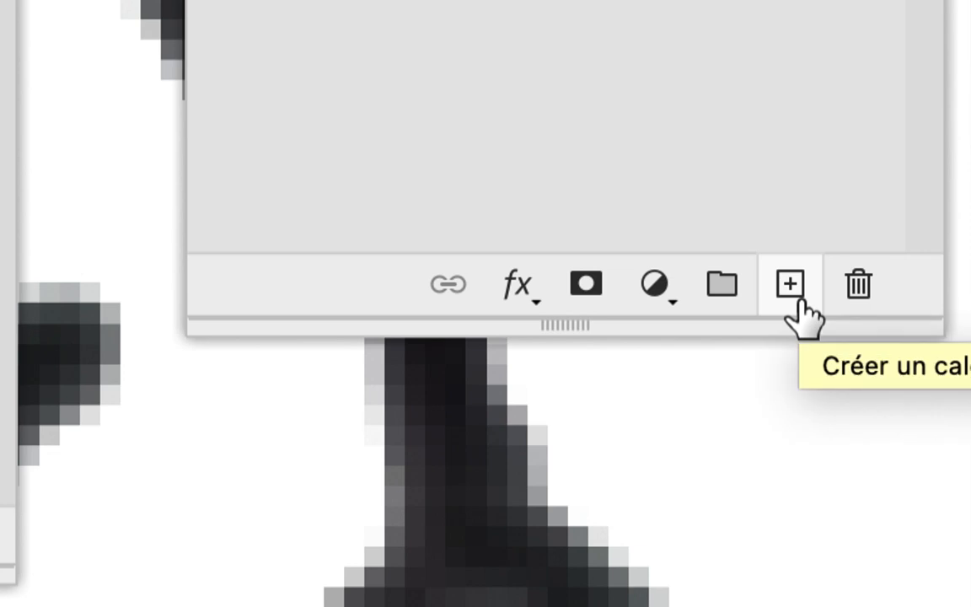
pyautogui.click(795, 302)
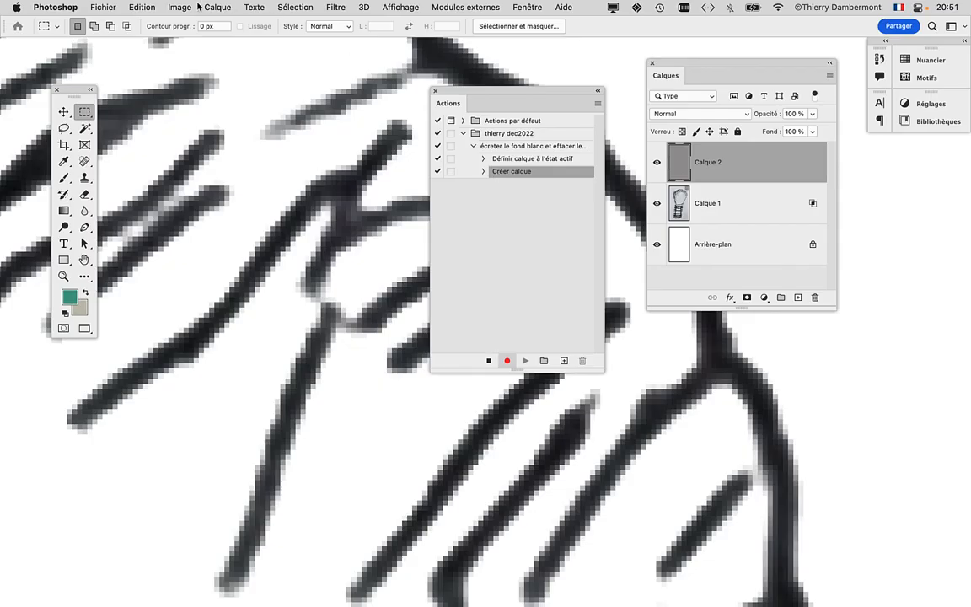
pyautogui.click(205, 7)
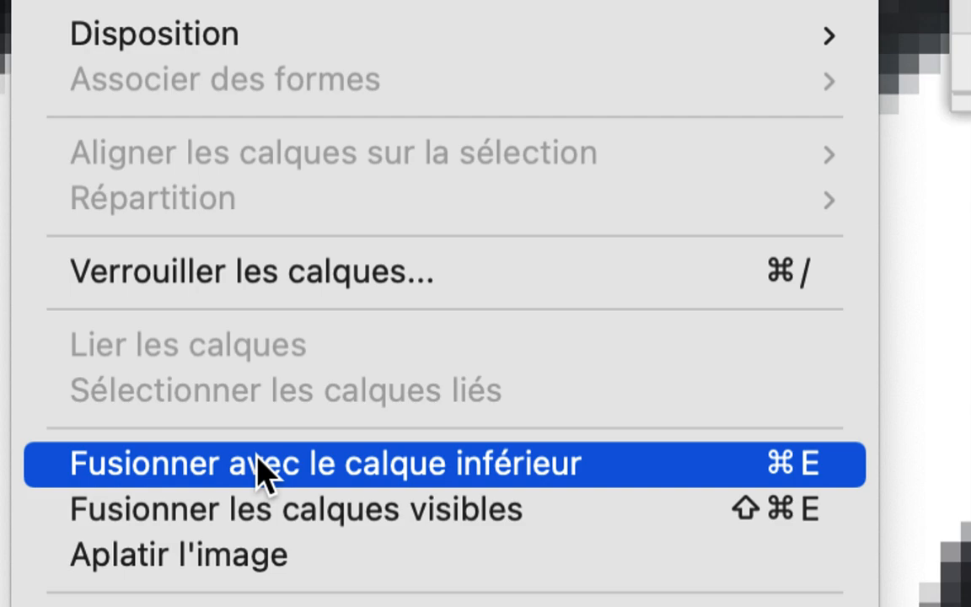
pyautogui.click(259, 468)
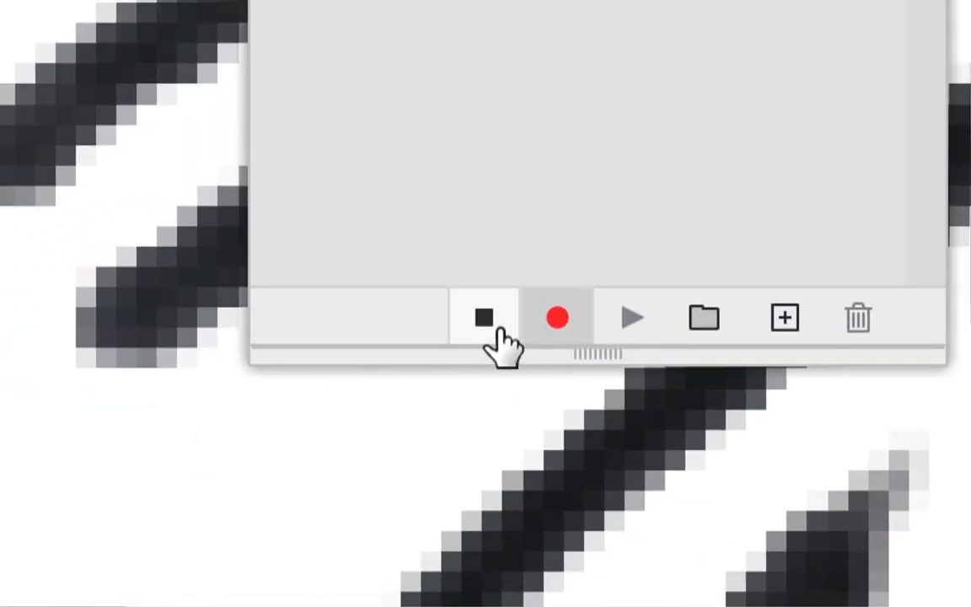
pyautogui.click(497, 330)
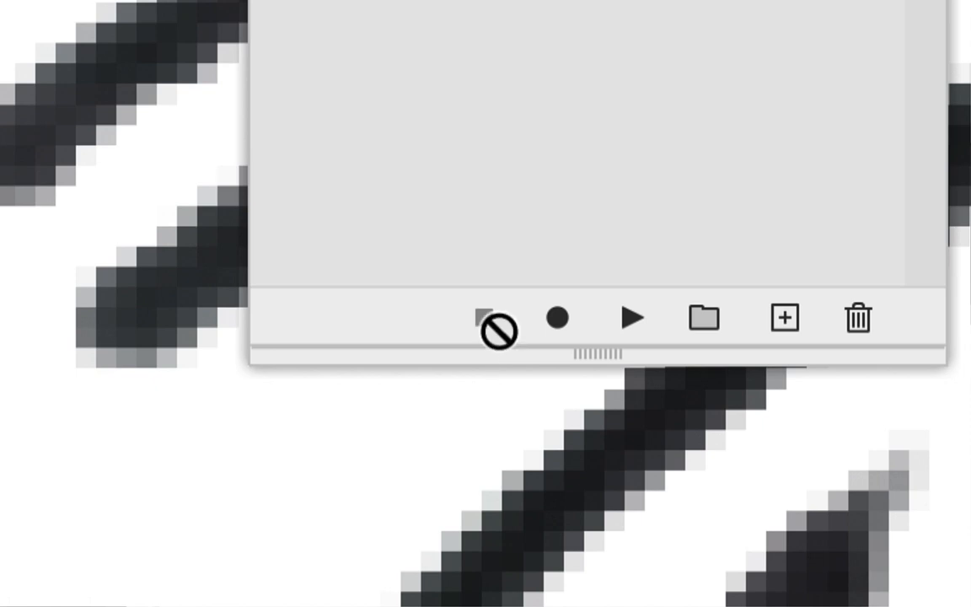